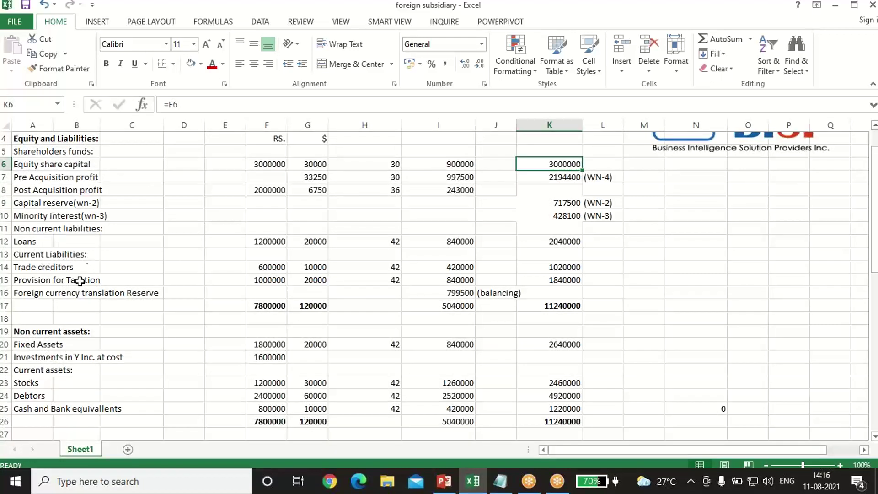
- Examine the balance sheets, additional information, exchange rates, solution steps and working notes of the foreign subsidiary problem
scroll(124, 271, "down", 1)
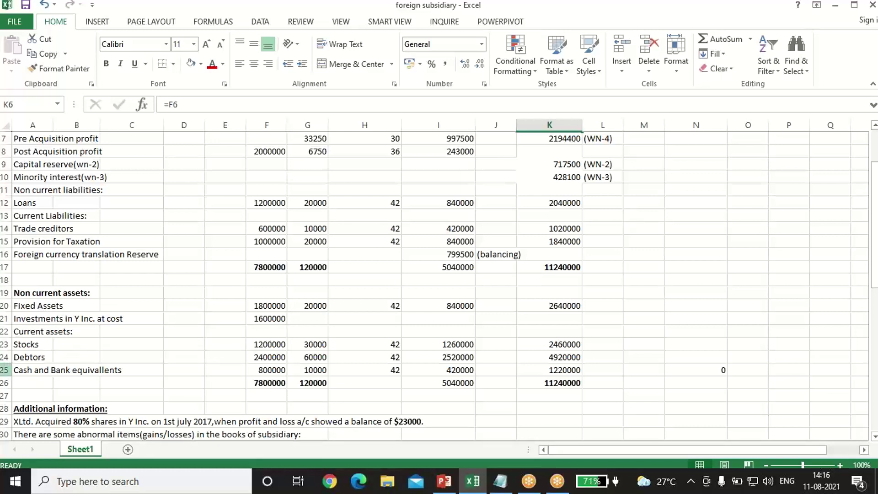
scroll(267, 247, "down", 1)
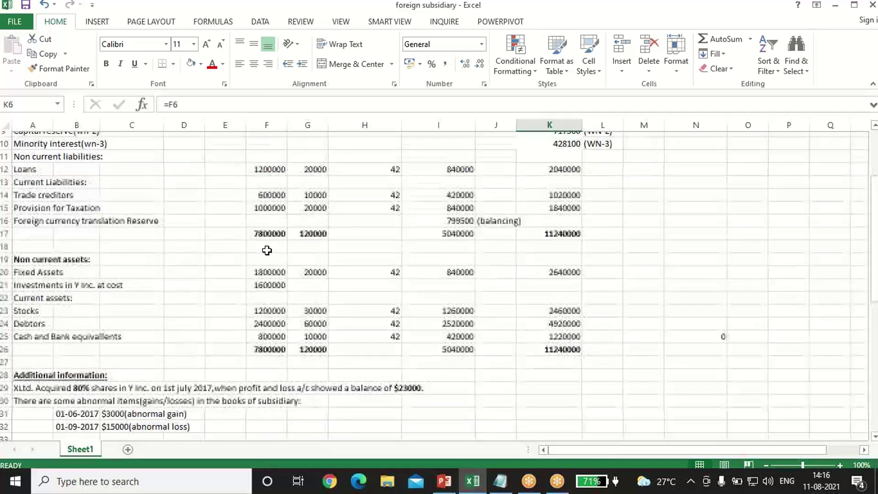
scroll(267, 251, "up", 3)
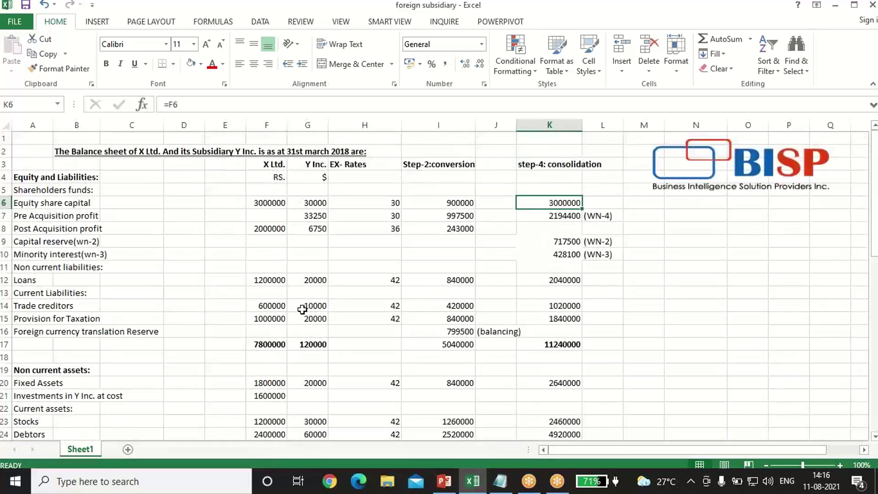
scroll(304, 316, "down", 5)
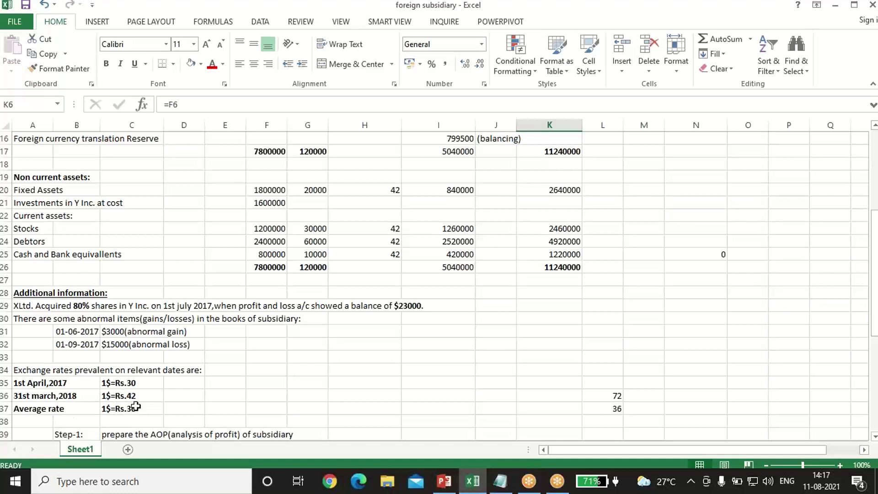
scroll(215, 400, "down", 2)
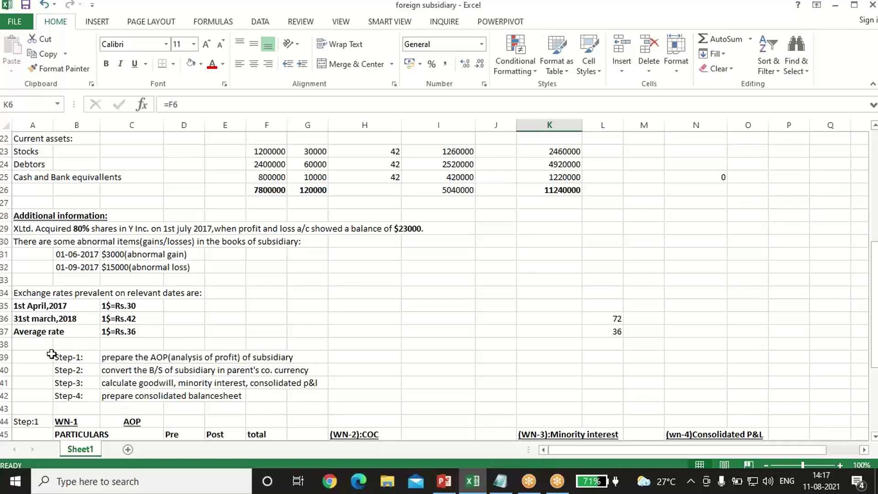
scroll(230, 356, "up", 3)
scroll(230, 356, "down", 3)
scroll(236, 368, "up", 1)
scroll(247, 367, "down", 5)
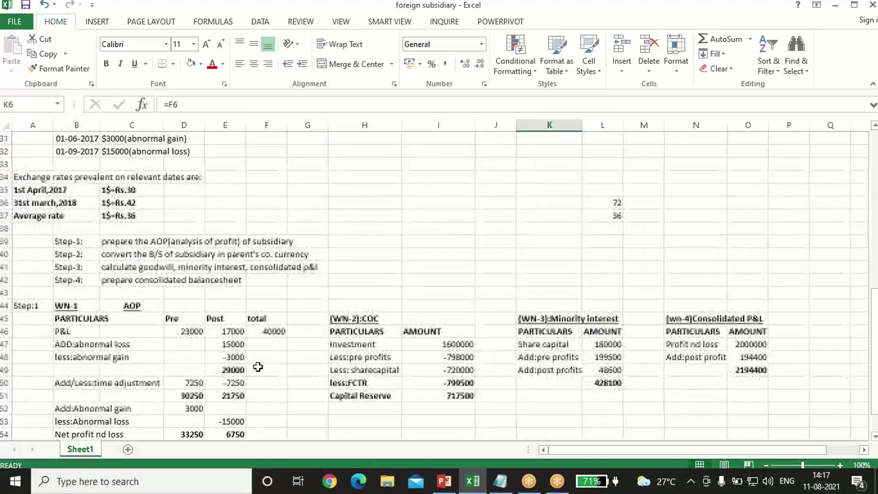
scroll(258, 367, "down", 2)
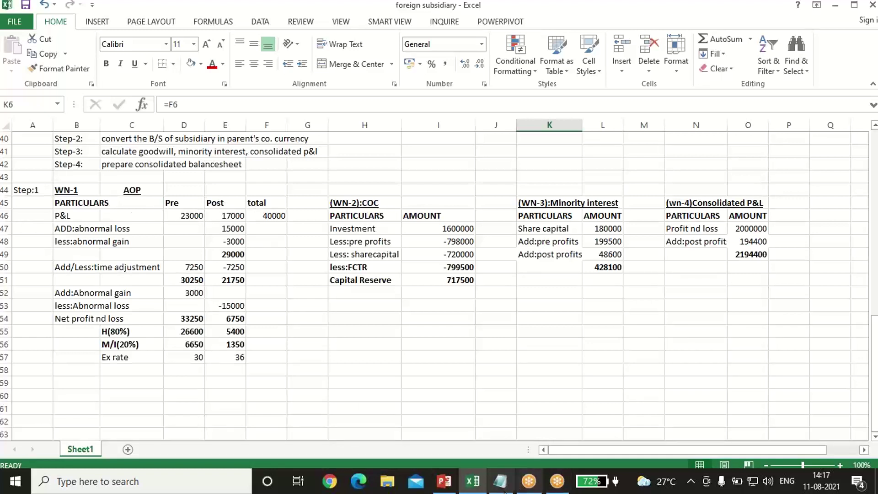
- Consult the acquisition timeline in Notepad and inspect the AOP's Post column entries in Excel from P&L through the abnormal-items subtotal
left_click(500, 483)
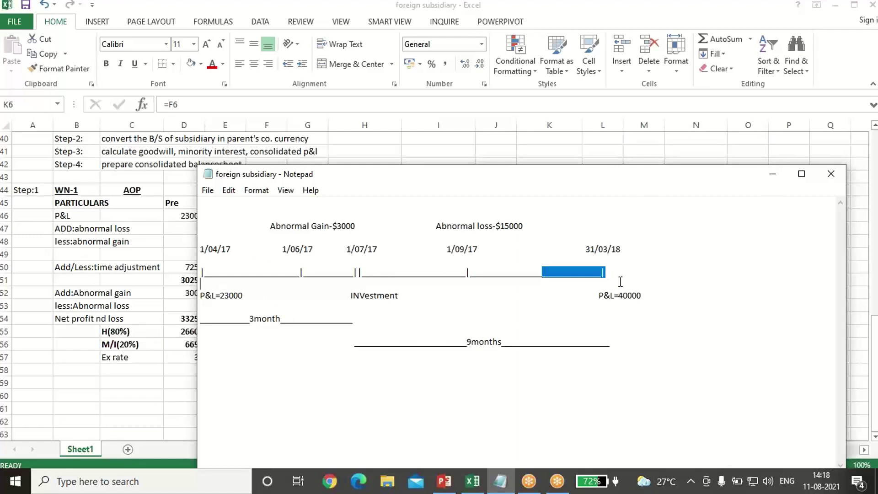
left_click_drag(487, 179, 437, 293)
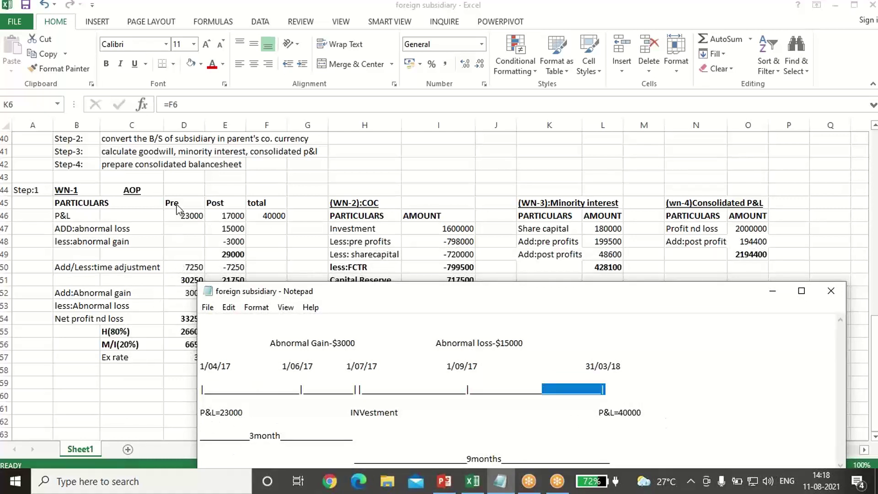
left_click(228, 213)
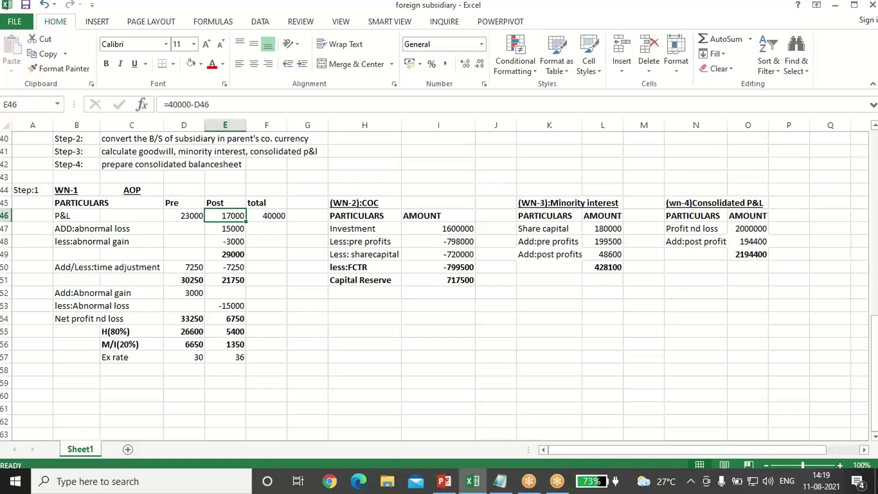
left_click(229, 226)
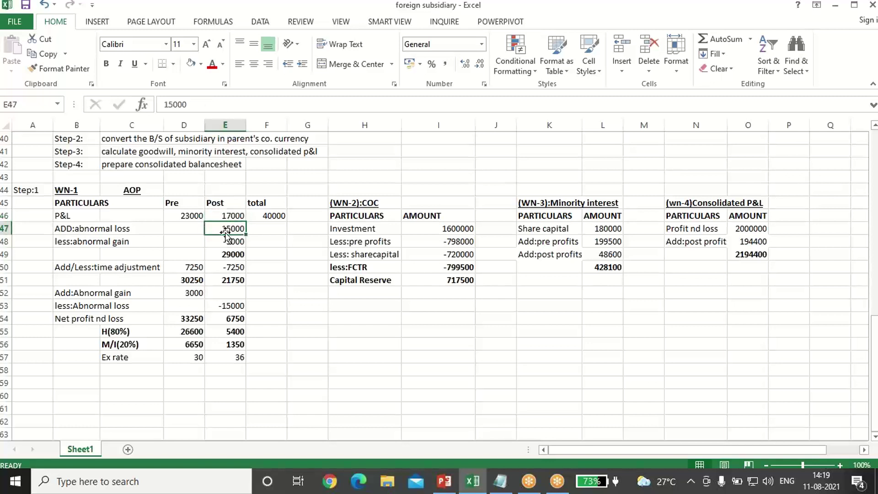
left_click(221, 244)
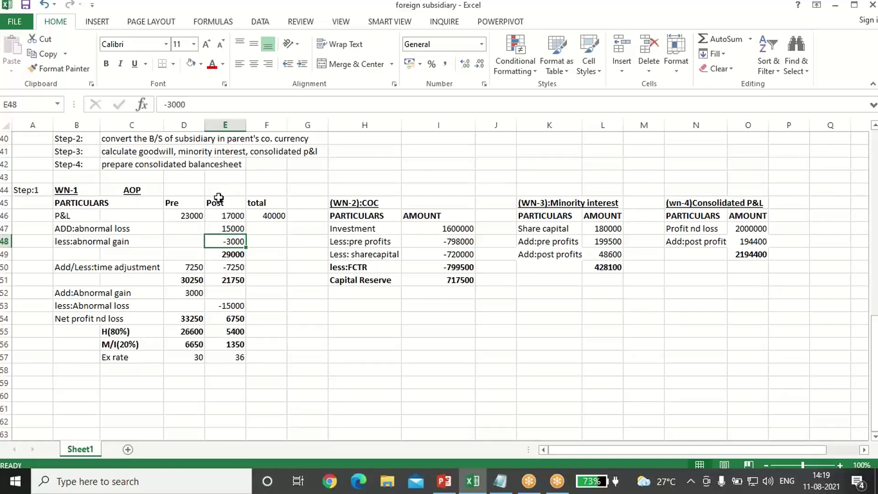
left_click(234, 256)
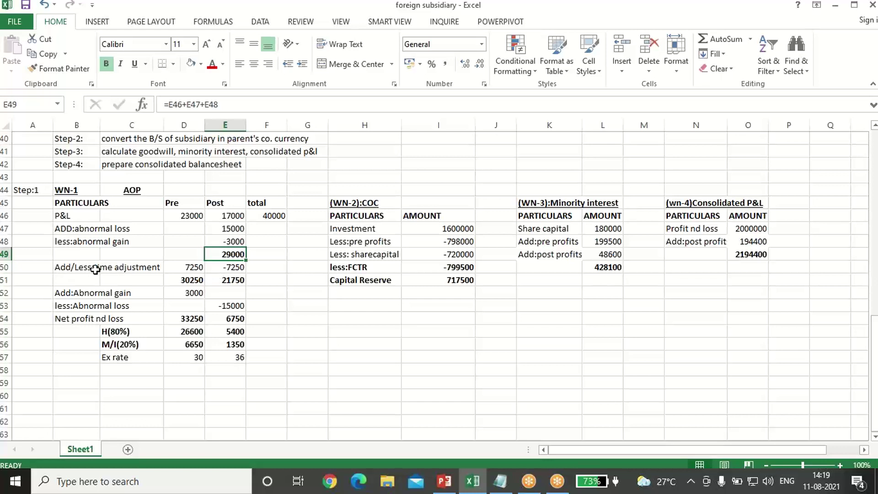
- Consult the Notepad timeline and enter =-29000*3/12 as the Post column's time adjustment in cell E50
left_click(497, 487)
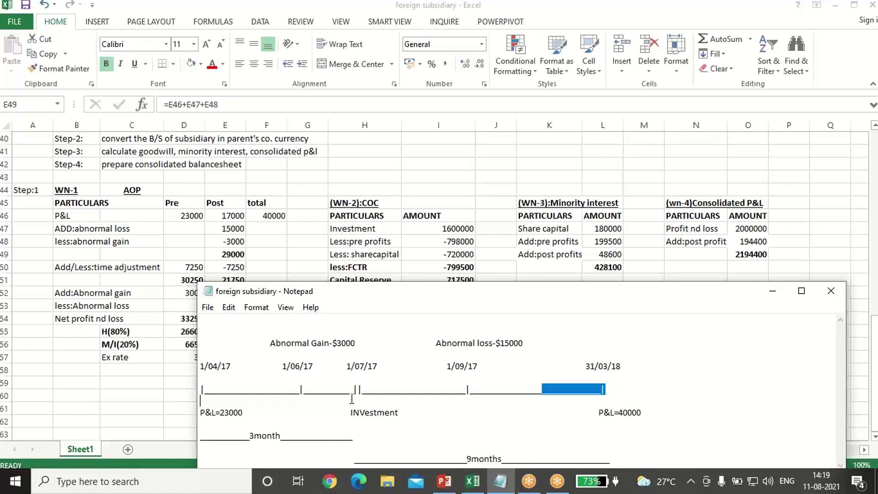
left_click(773, 291)
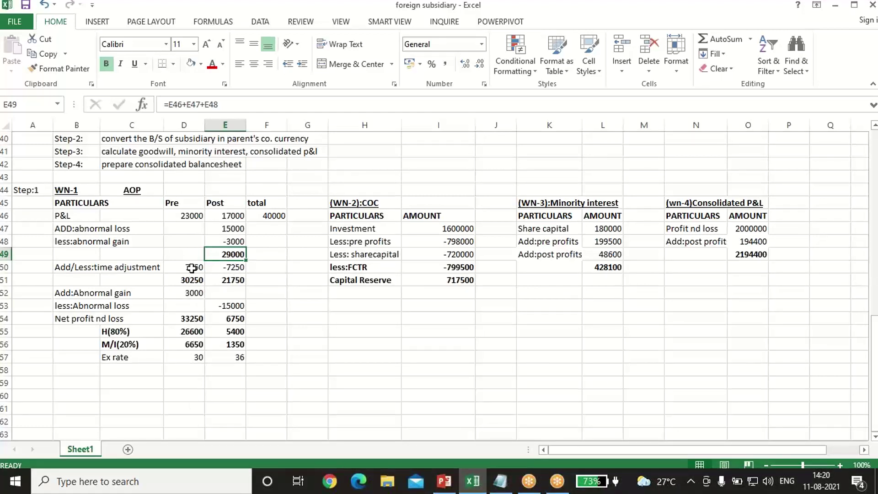
left_click(226, 267)
type("=")
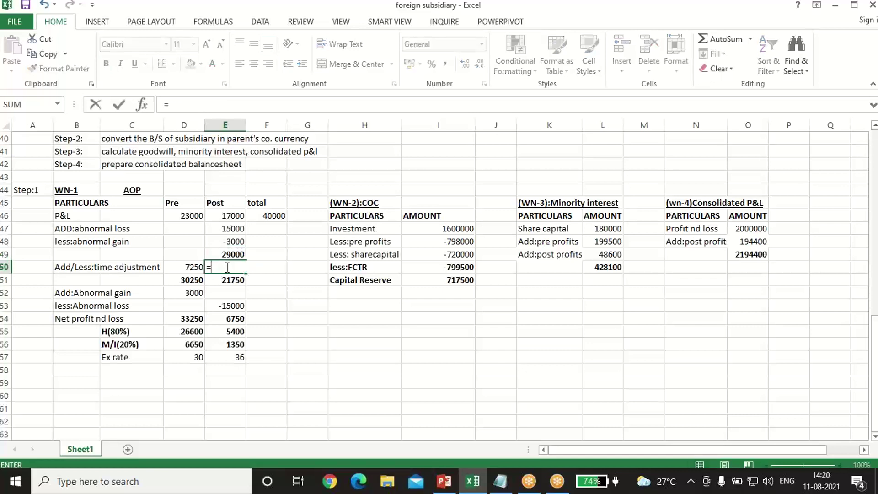
type("-29000*3/12")
key("Return")
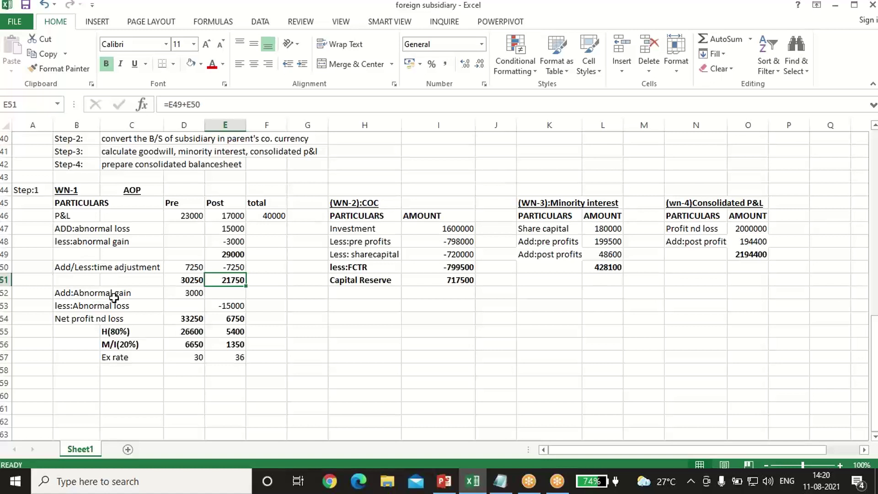
- Check the abnormal items on the Notepad timeline and inspect the AOP's abnormal gain, abnormal loss and net profit cells
left_click(507, 490)
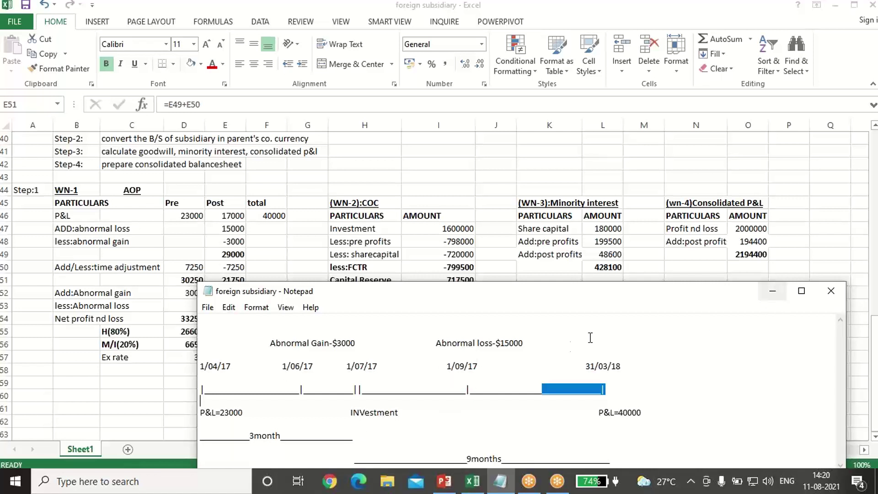
left_click(773, 291)
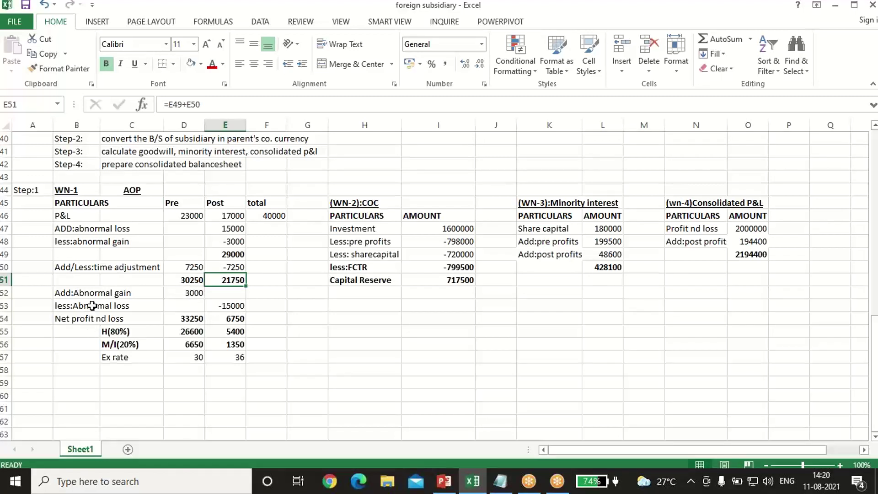
left_click(183, 292)
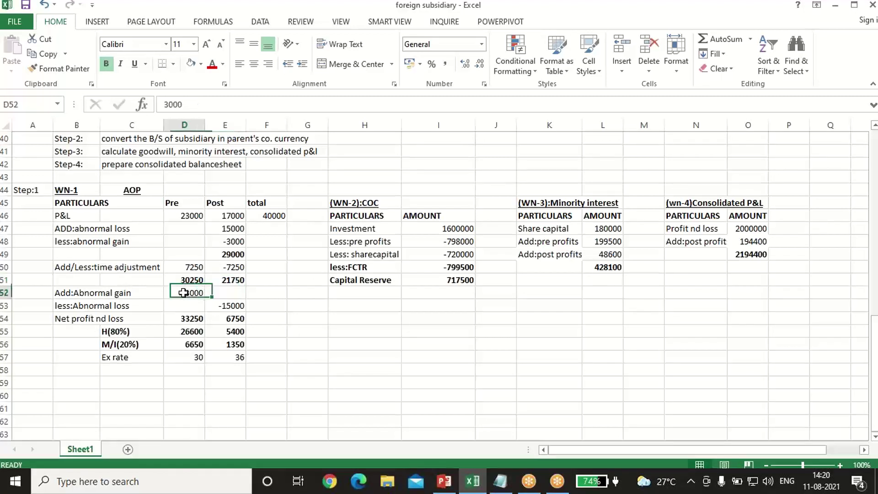
left_click(132, 304)
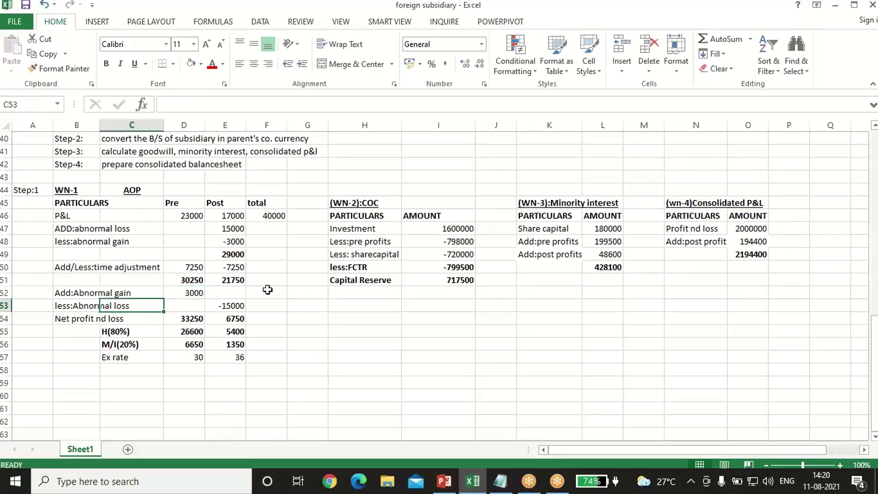
left_click(238, 304)
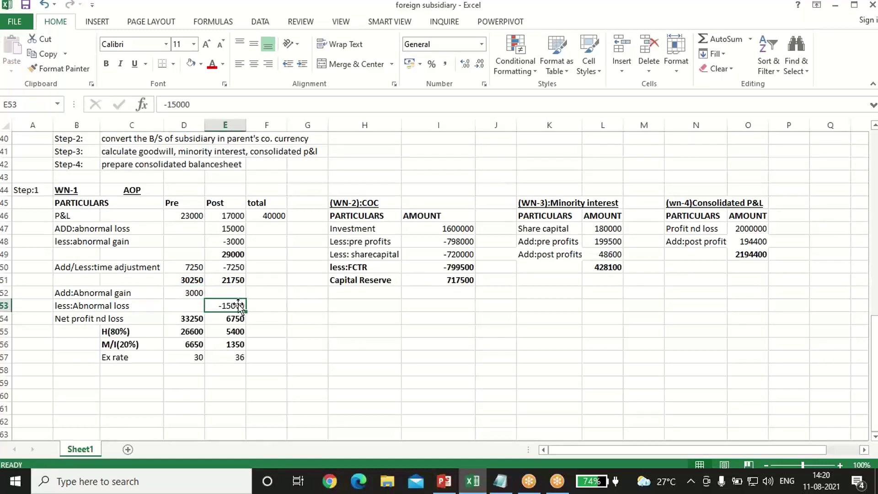
left_click(195, 323)
left_click(222, 320)
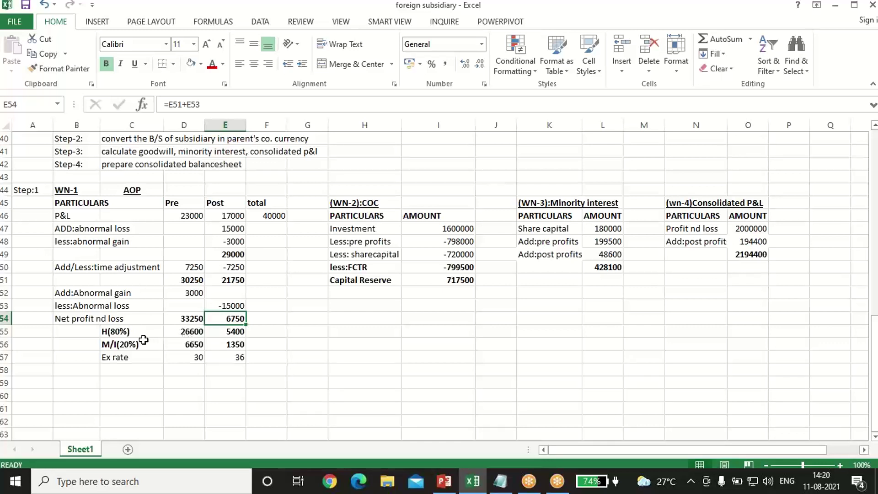
- Recalculate the Pre column's profit shares, entering =33250*.8 for H(80%) and =33250*.2 for M/I(20%)
left_click(182, 332)
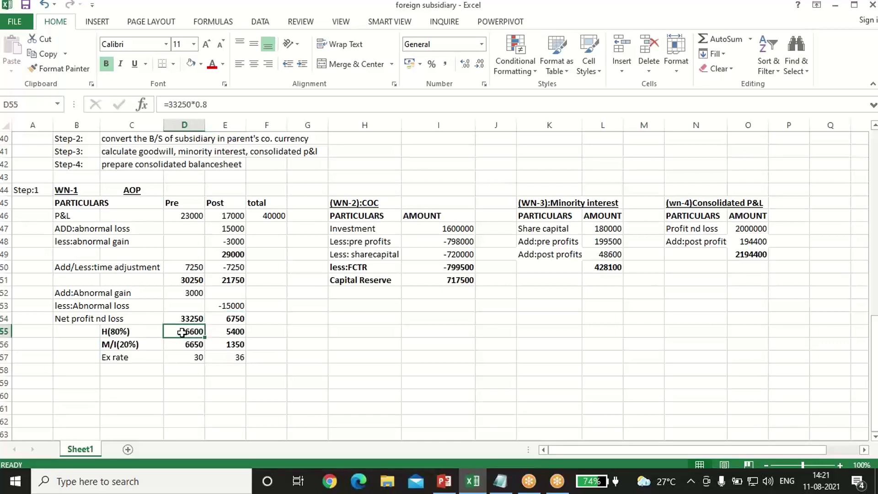
type("=33250*.")
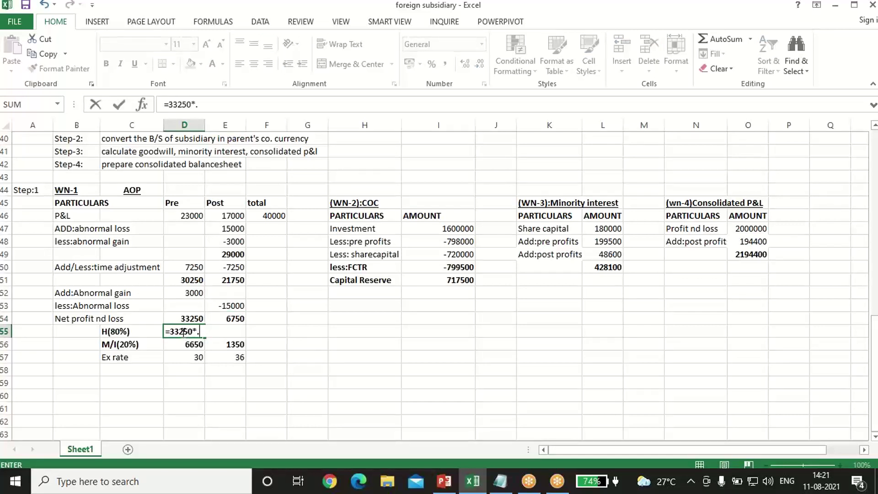
key("Return")
key("F2")
key("BackSpace")
key("BackSpace")
key("BackSpace")
key("BackSpace")
key("BackSpace")
key("BackSpace")
key("BackSpace")
type("33250*.2")
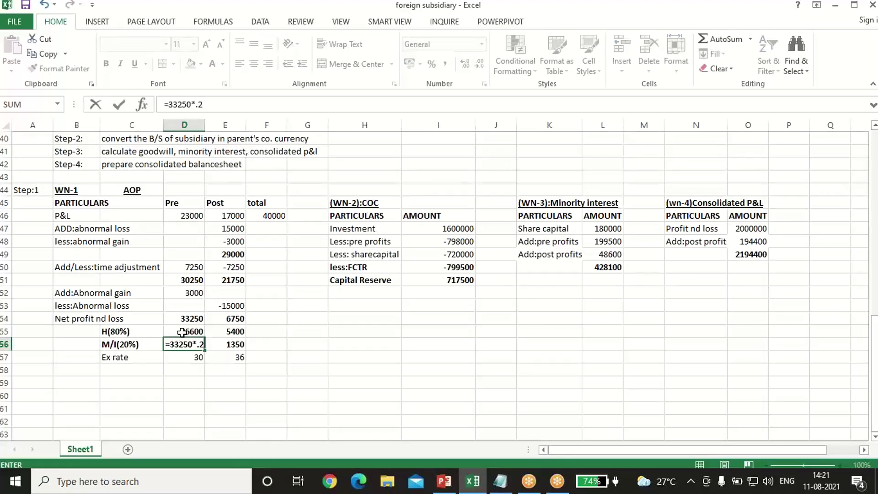
key("Return")
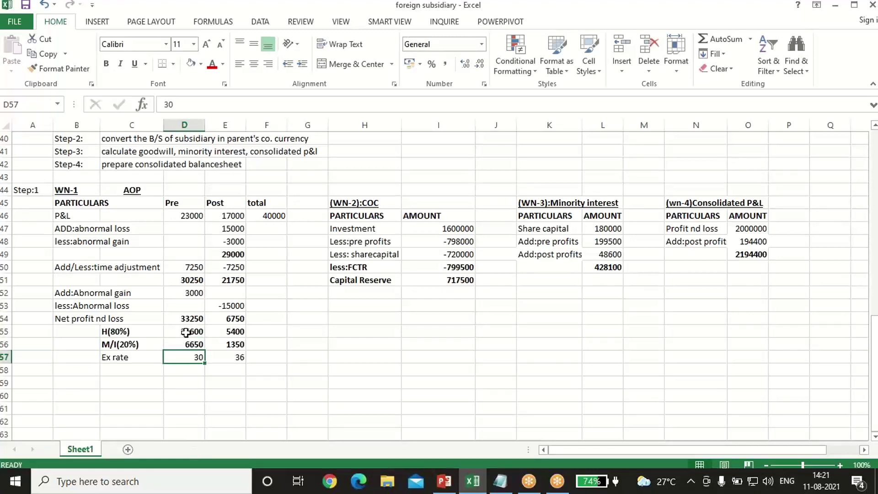
- Recalculate the Post column's profit shares, entering =6750*.8 for H(80%) and =6750*.2 for M/I(20%)
left_click(242, 331)
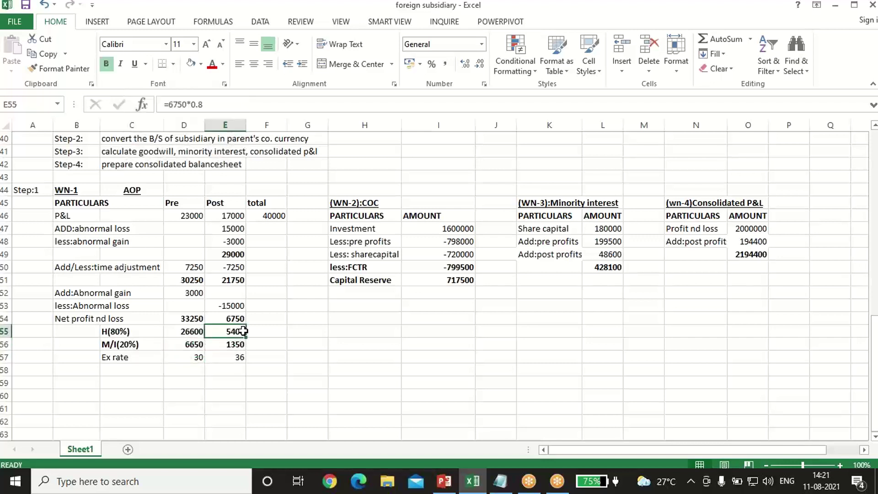
type("=675")
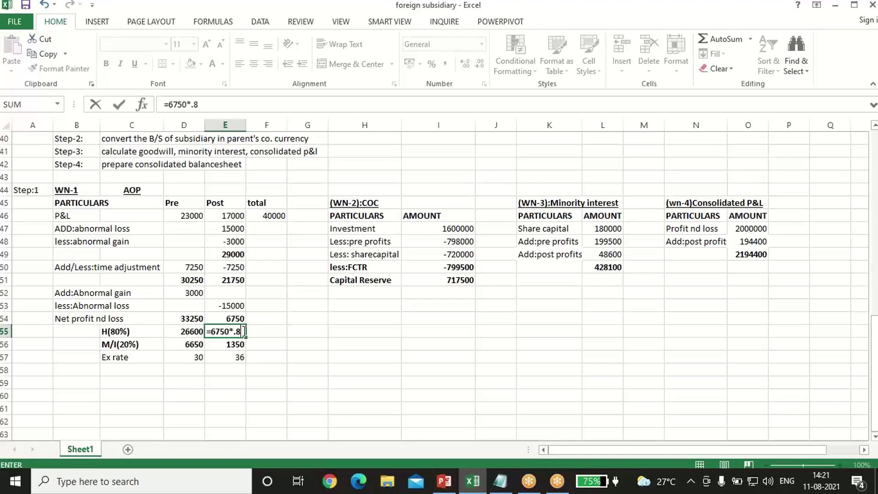
key("Return")
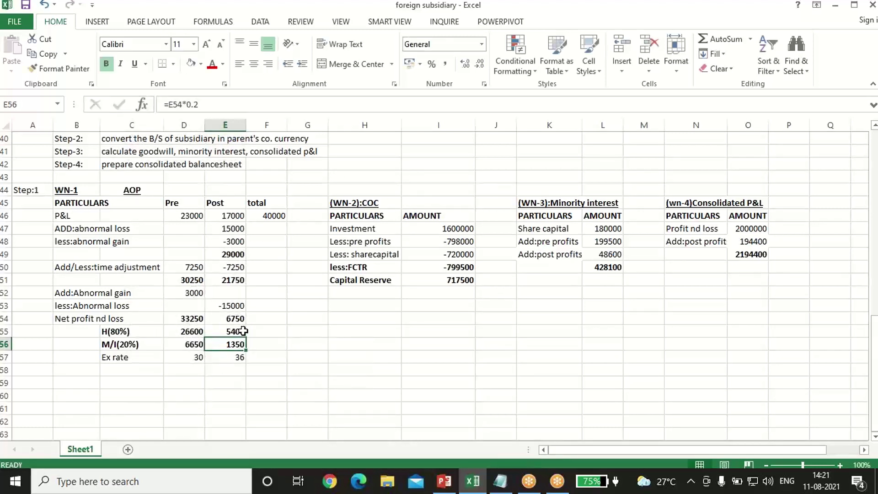
key("F2")
key("BackSpace")
key("BackSpace")
key("BackSpace")
key("BackSpace")
key("BackSpace")
key("BackSpace")
key("BackSpace")
type("6750*.2")
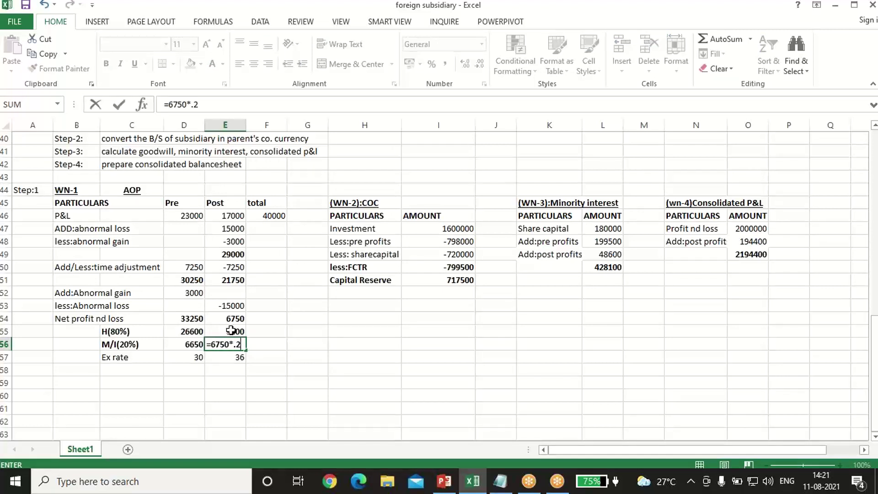
key("Return")
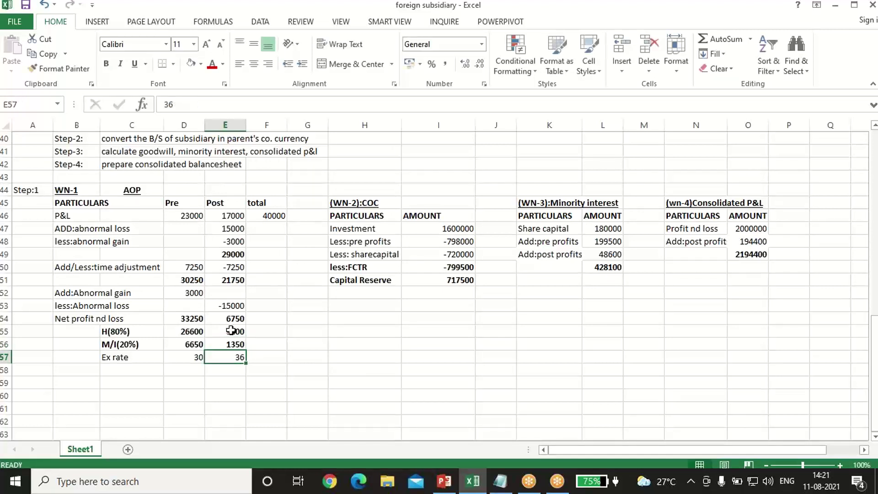
left_click(200, 330)
type("33250*.8")
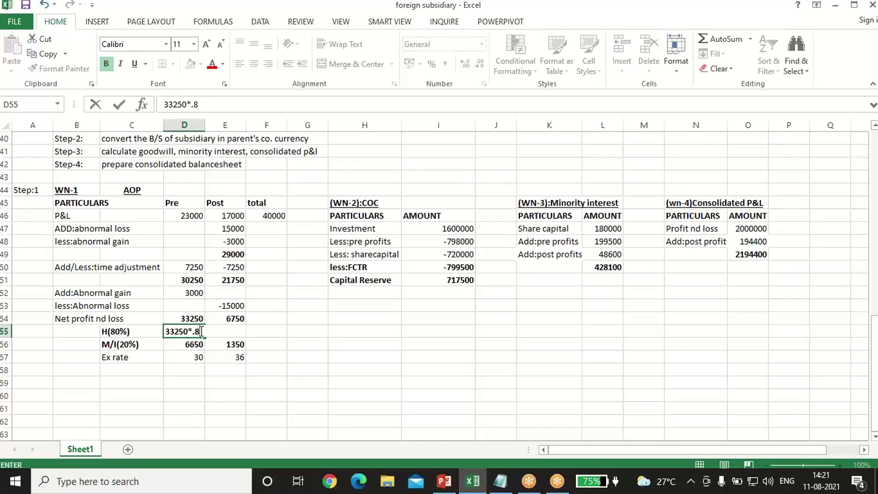
key("Return")
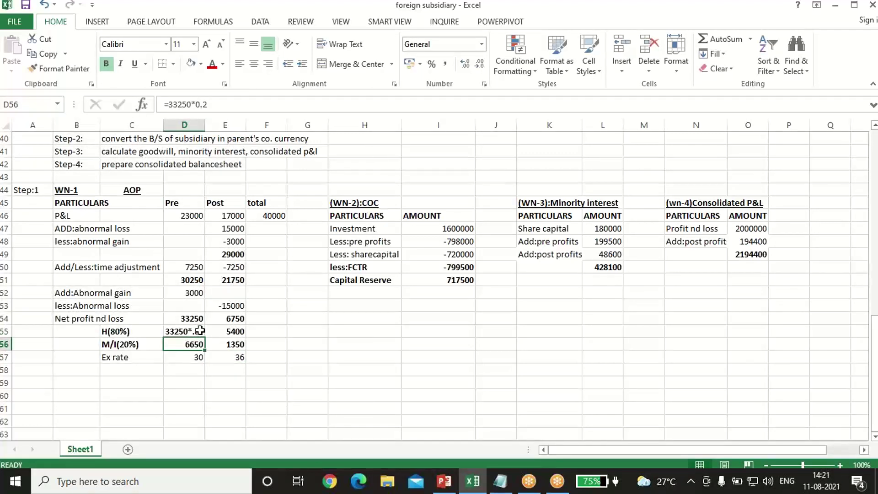
- Re-enter the Pre column's H(80%) profit share in cell D55 as =33250*.8
left_click(200, 331)
type("=3325")
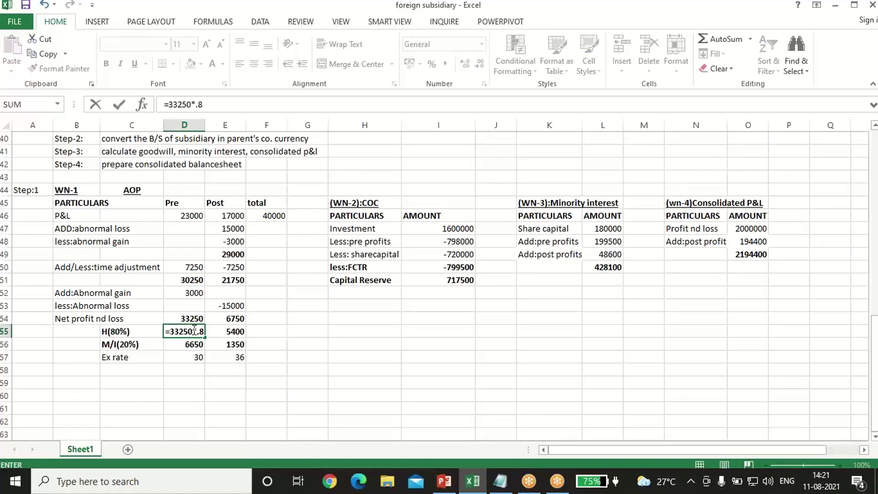
type("0*.8")
key("Return")
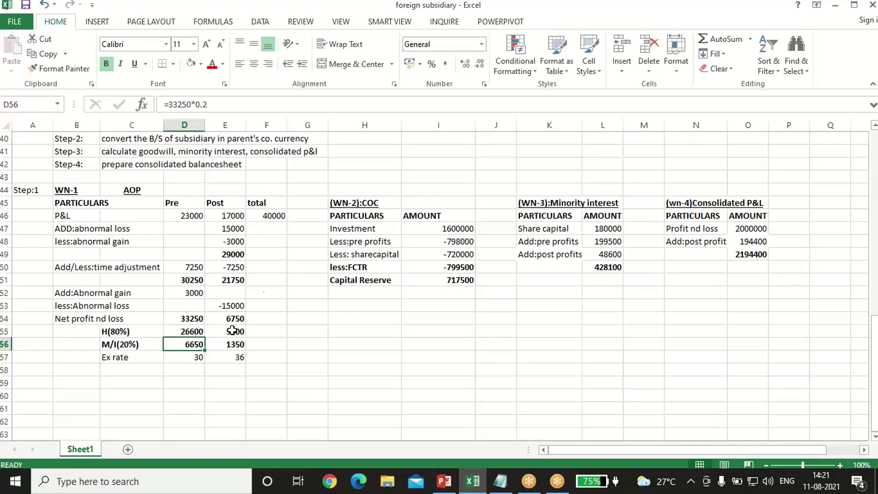
- Compare the AOP's Pre and Post net profit with Y Inc.'s pre- and post-acquisition profit in the balance sheet
scroll(231, 324, "up", 3)
scroll(229, 323, "down", 3)
left_click(195, 316)
left_click(220, 318)
scroll(300, 357, "up", 7)
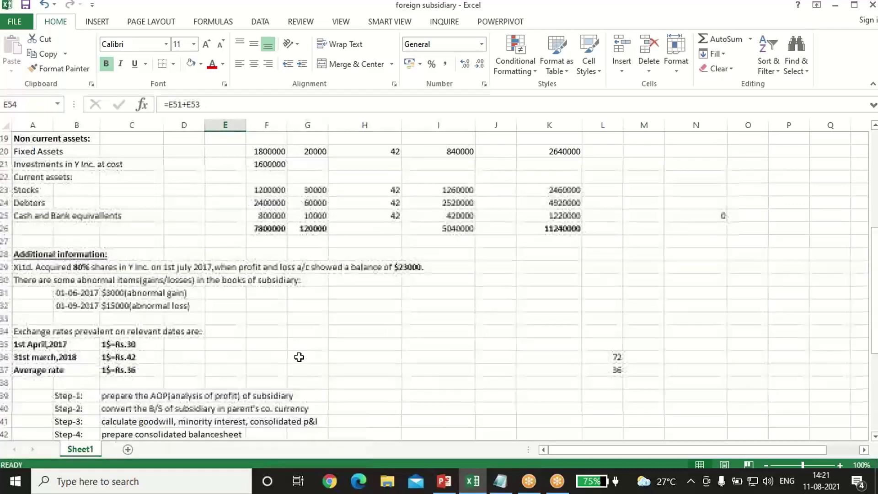
scroll(299, 358, "up", 6)
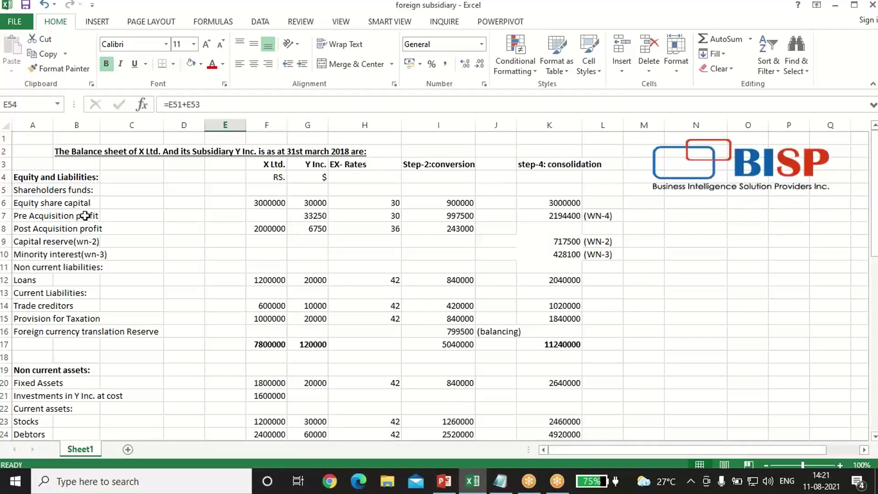
left_click(85, 216)
left_click(82, 227)
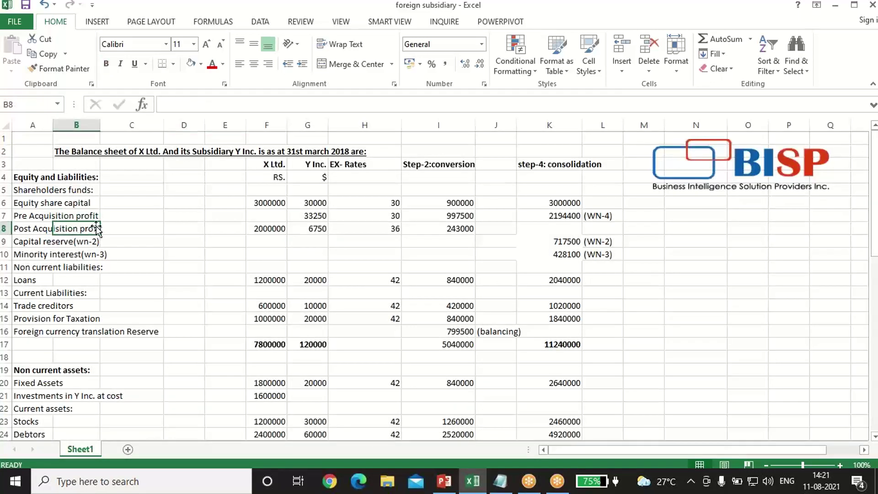
left_click(295, 215)
left_click(302, 226)
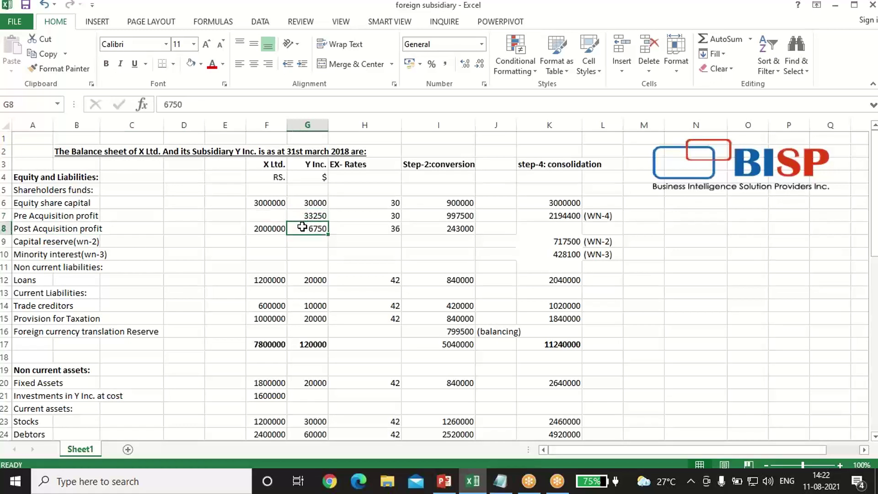
- Examine the exchange rates applied to Y Inc.'s pre- and post-acquisition profit and the listed 31st March 2018 rate
left_click(382, 214)
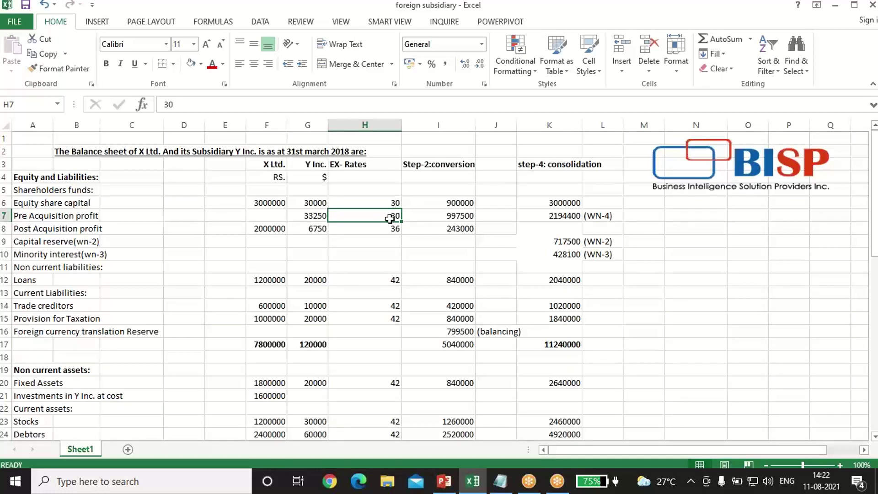
left_click(307, 229)
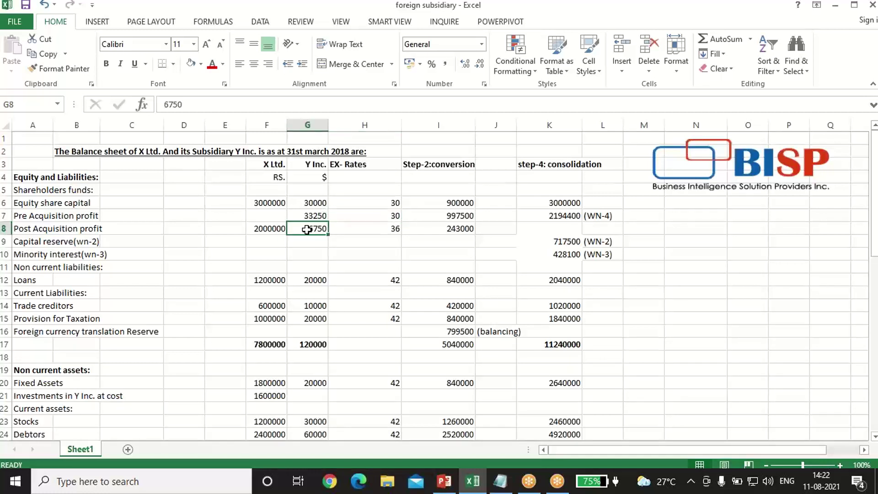
left_click(384, 225)
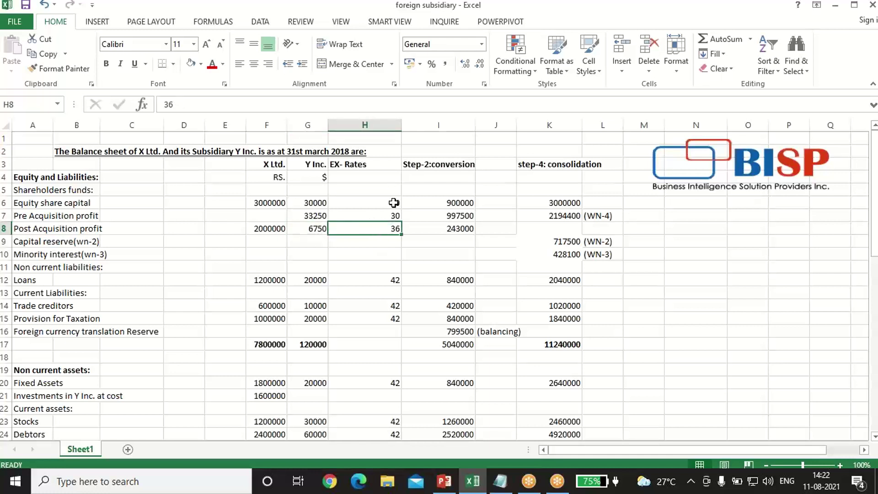
scroll(394, 204, "down", 1)
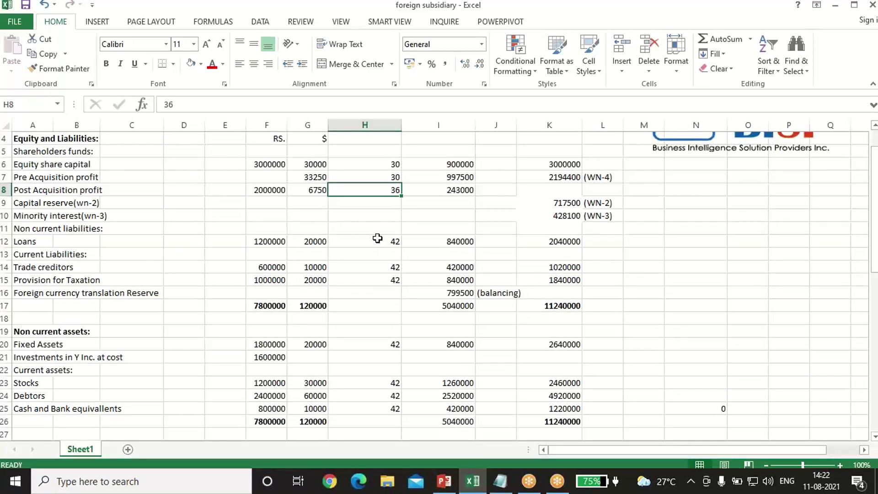
scroll(378, 247, "down", 3)
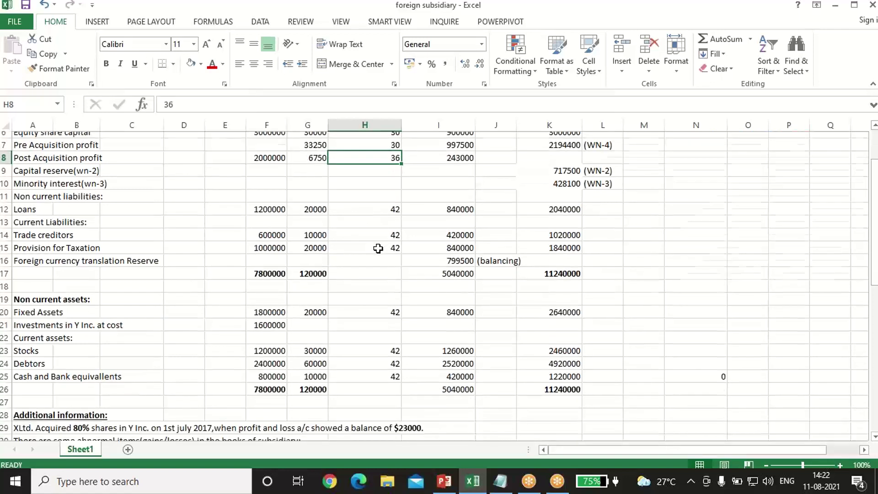
left_click(137, 437)
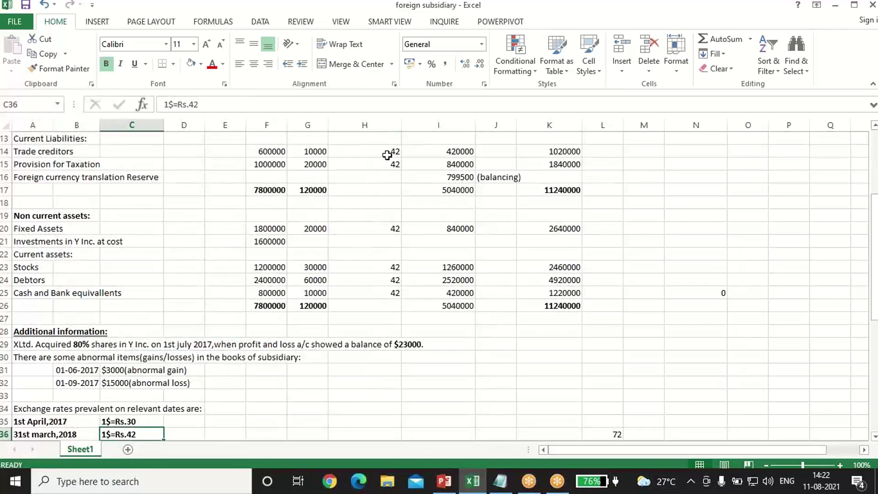
scroll(397, 270, "up", 2)
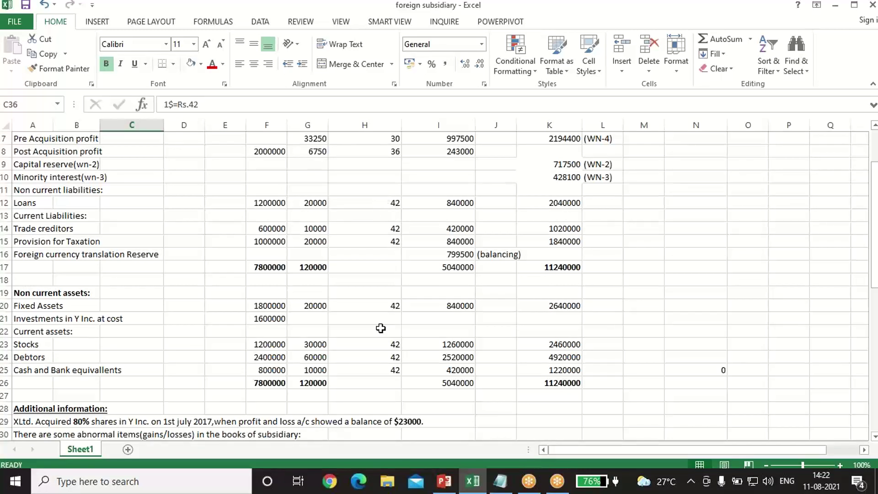
scroll(381, 328, "up", 2)
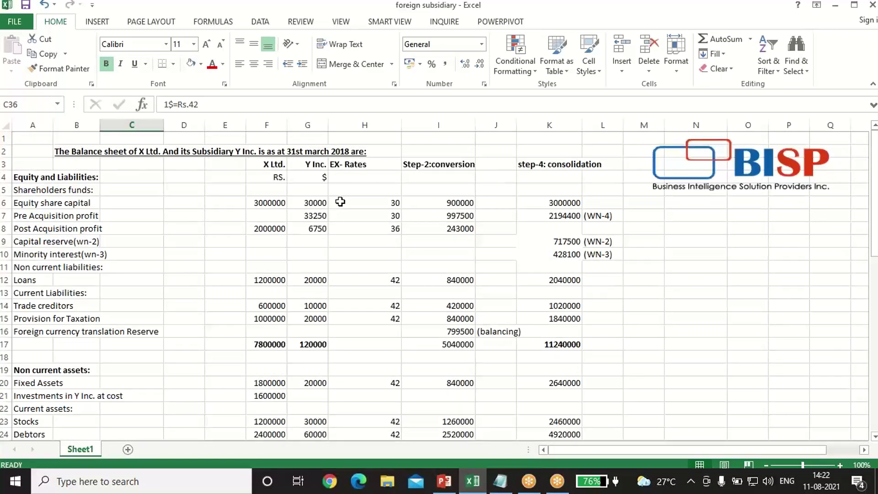
- Check the exchange rates for equity share capital and pre- and post-acquisition profit against the listed 1st April 2017 and average rates
left_click(387, 202)
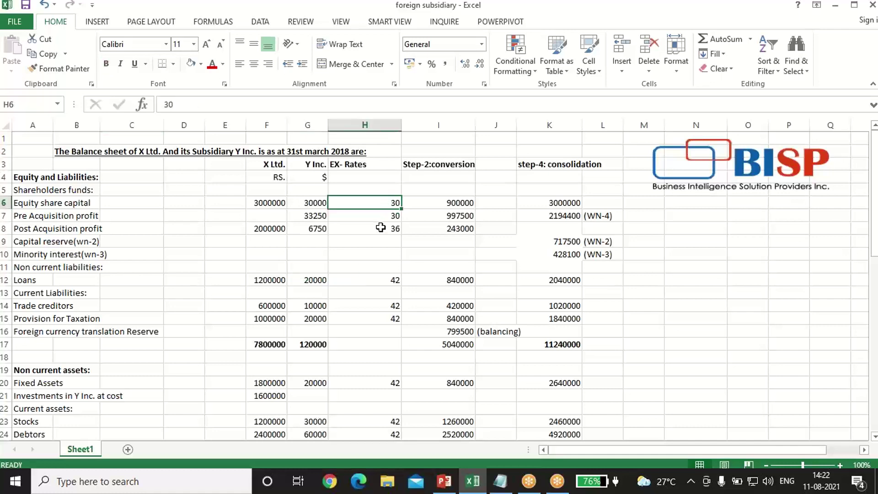
scroll(381, 228, "down", 6)
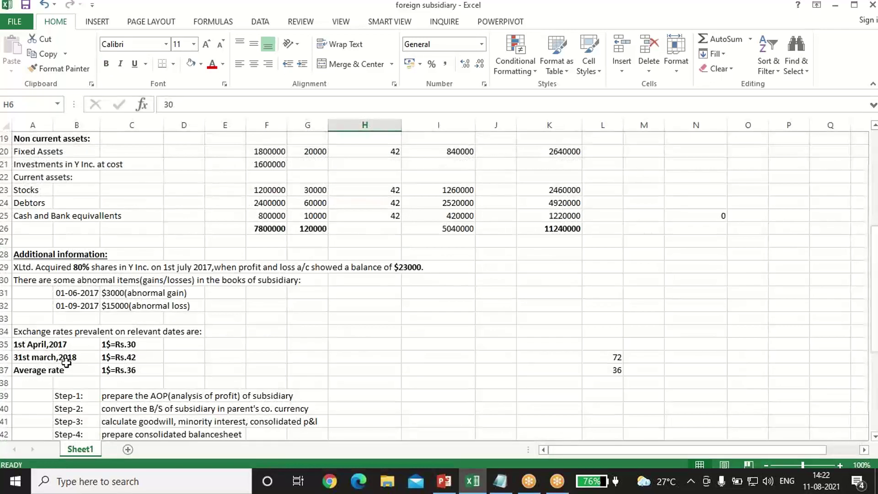
left_click(122, 344)
scroll(137, 339, "up", 6)
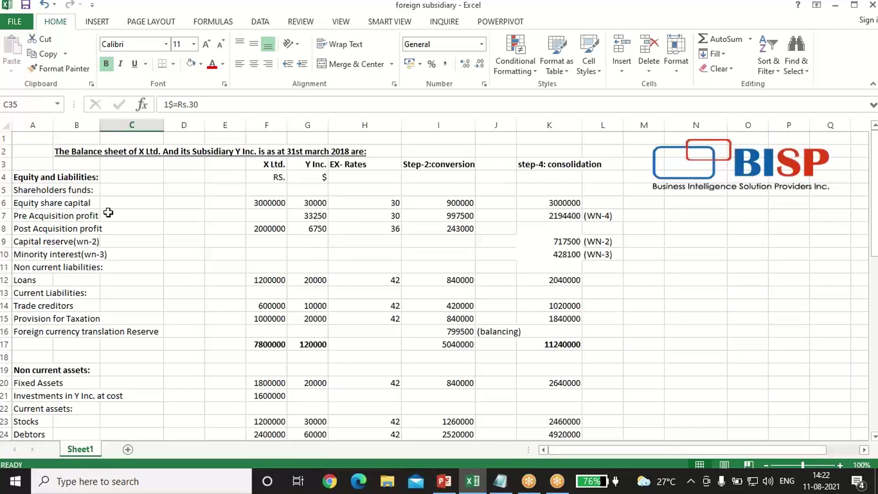
left_click(376, 203)
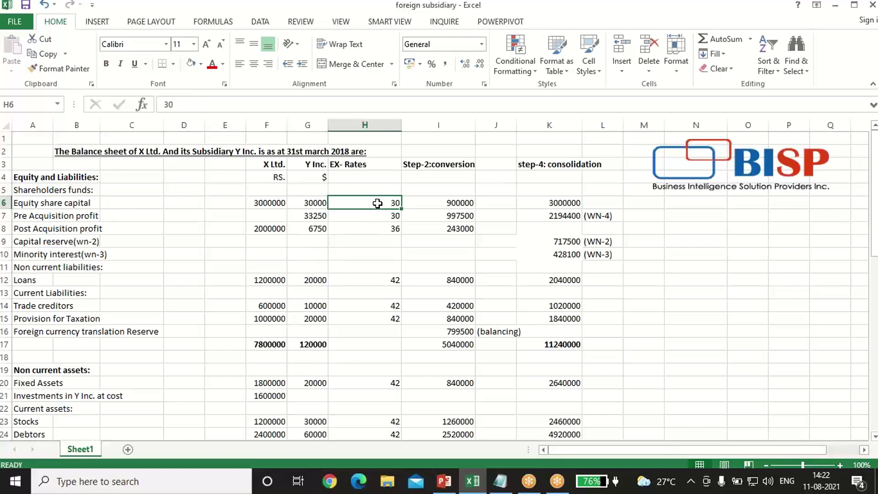
left_click(69, 216)
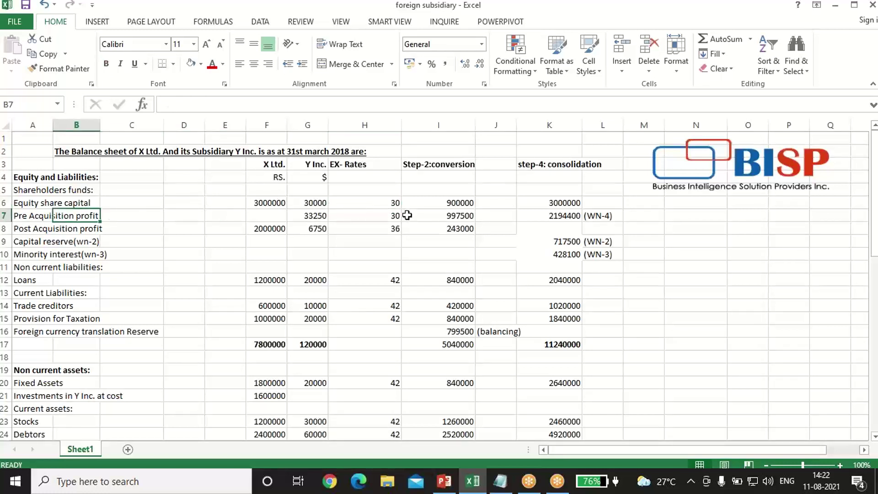
left_click(385, 216)
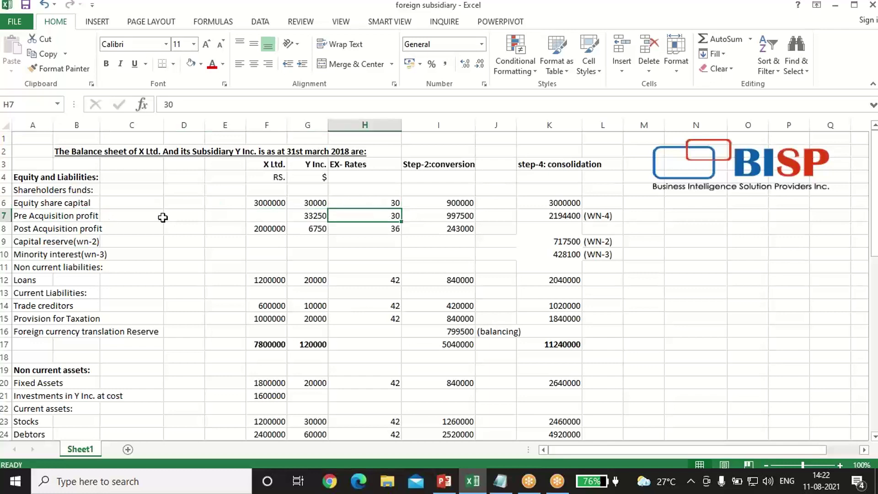
left_click(105, 226)
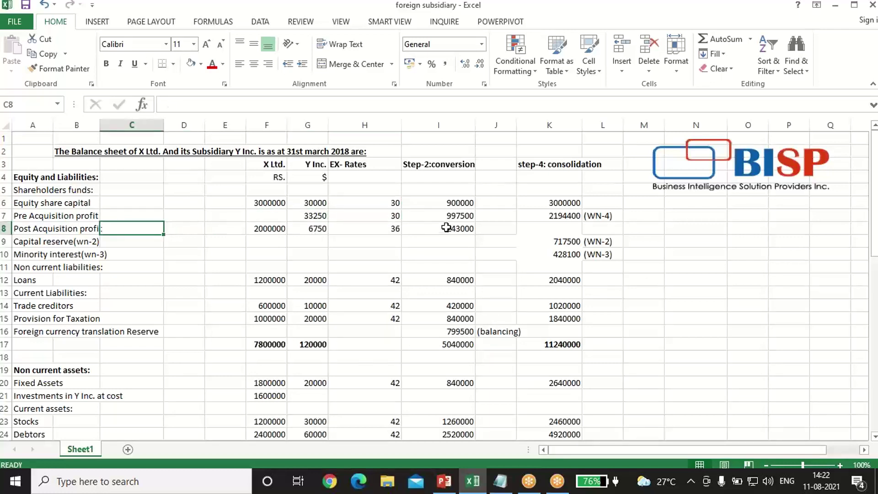
left_click(379, 227)
scroll(377, 233, "down", 5)
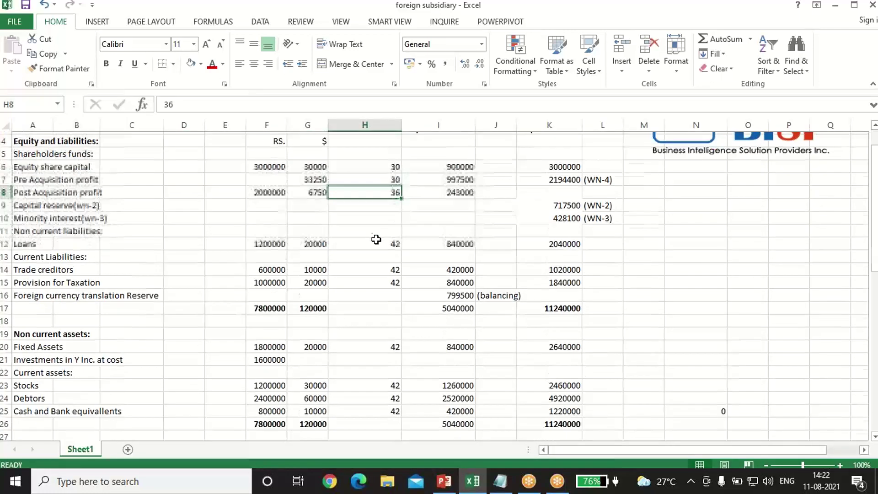
left_click(132, 409)
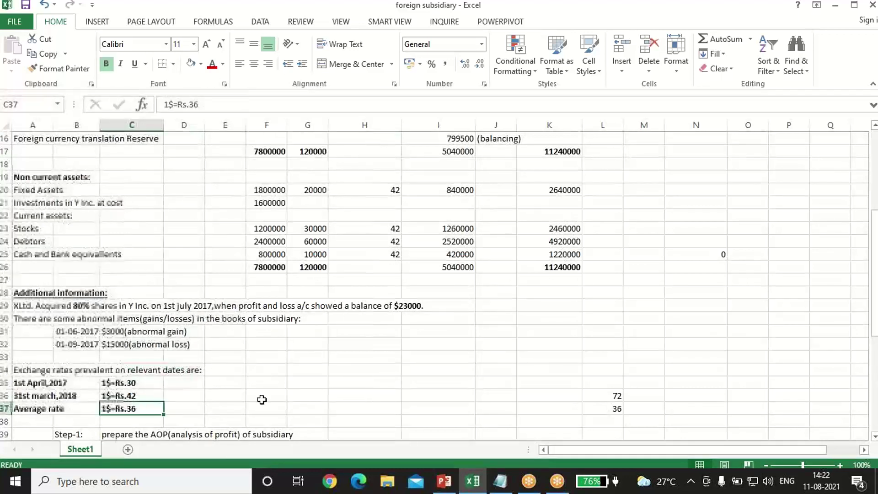
scroll(275, 395, "up", 5)
- Convert Y Inc.'s equity share capital to rupees by entering =G6*H6 in cell I6 of the conversion column
left_click(454, 201)
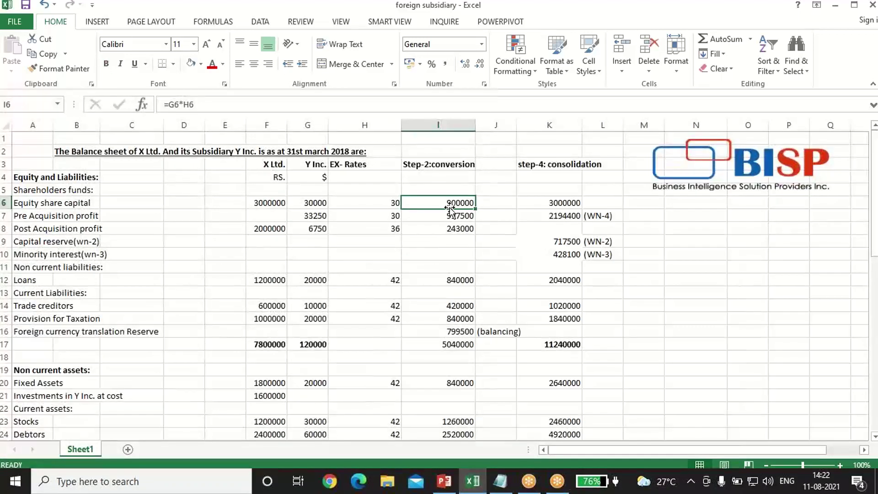
type("=")
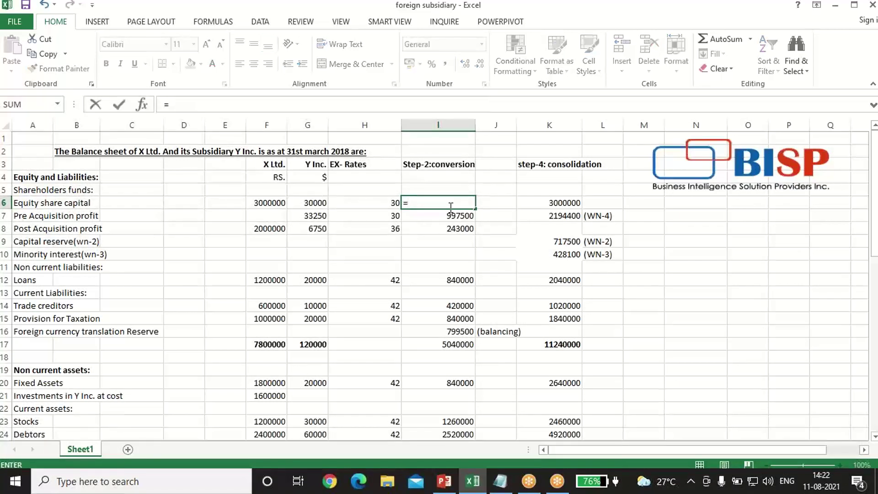
left_click(304, 202)
type("*")
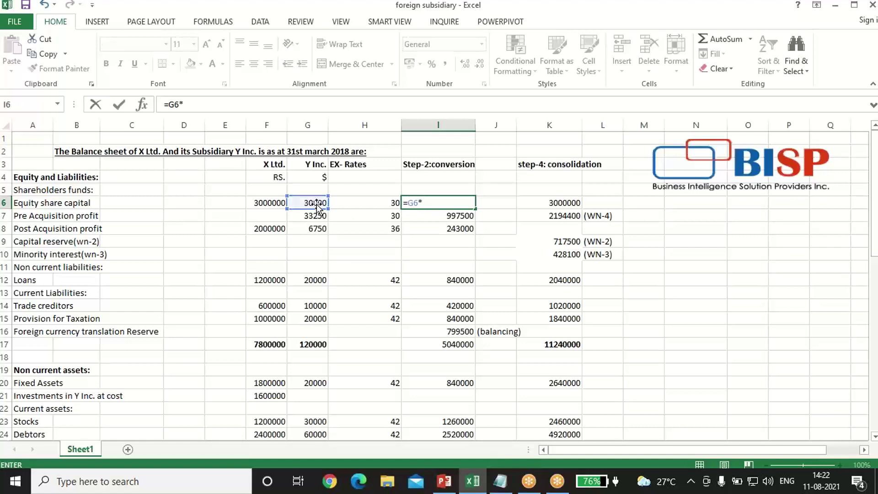
left_click(354, 201)
key("Return")
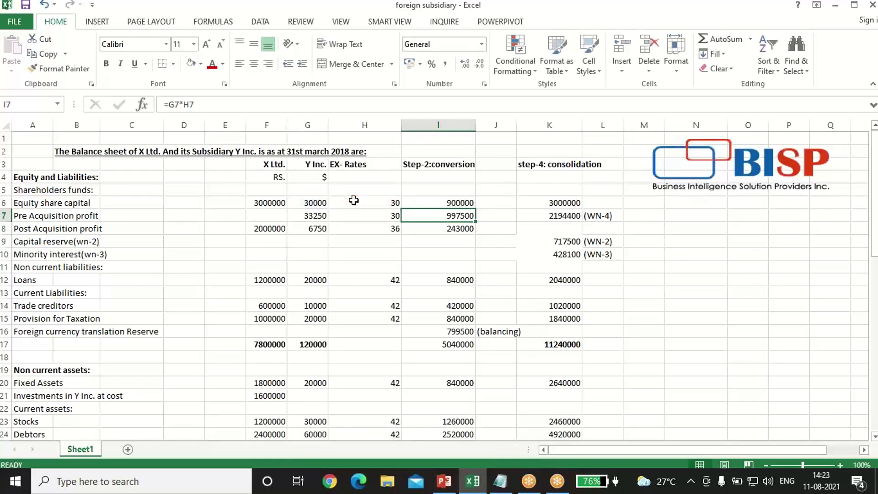
- Convert Y Inc.'s pre-acquisition profit to rupees by entering =G7*H7 in cell I7
type("=")
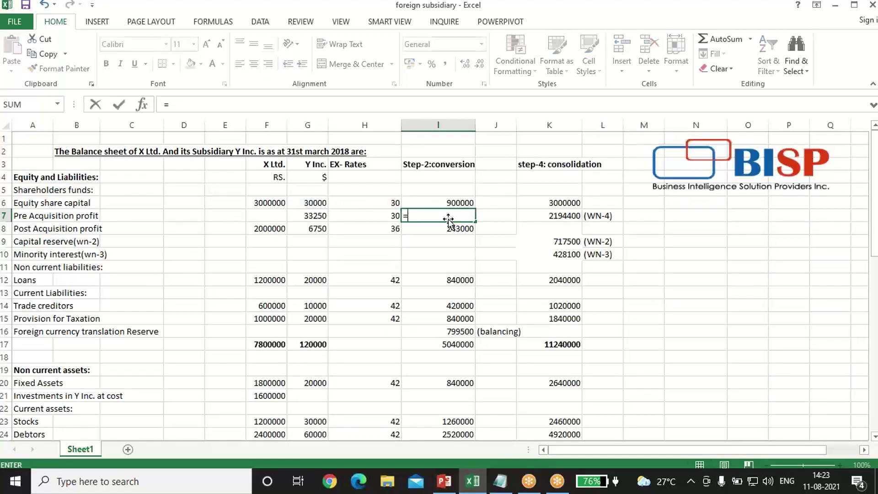
key("Left")
key("Left")
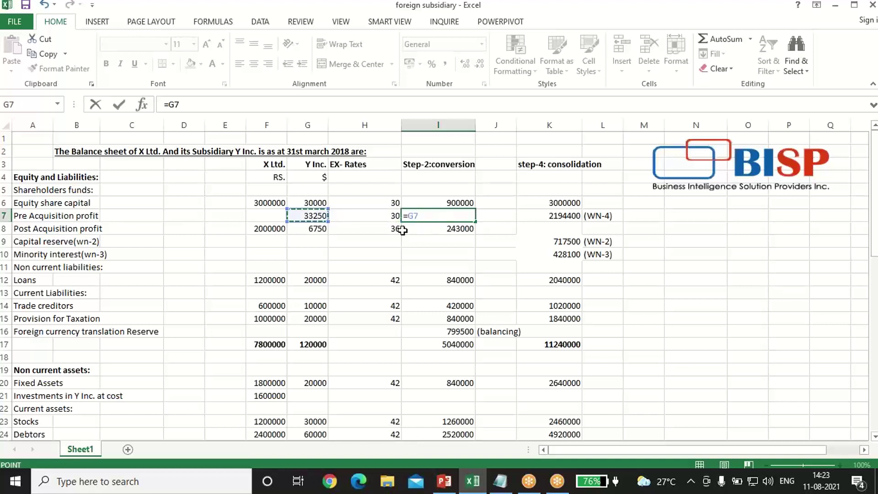
type("*")
key("Left")
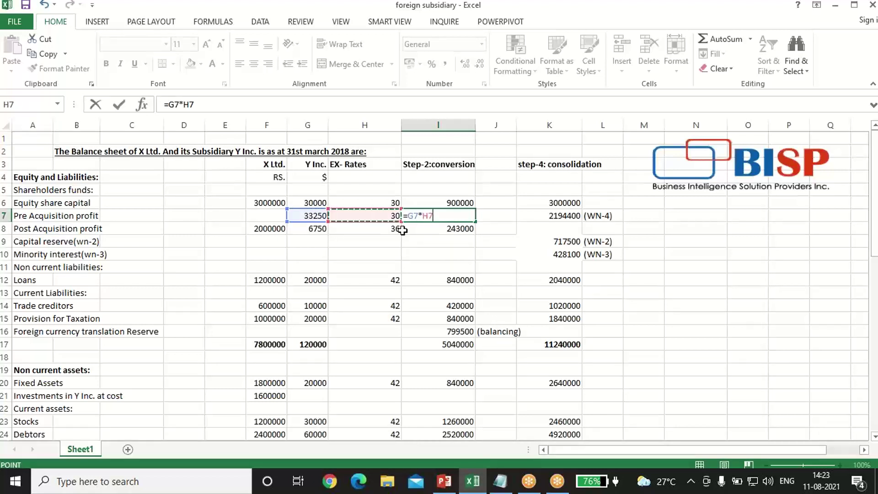
key("Return")
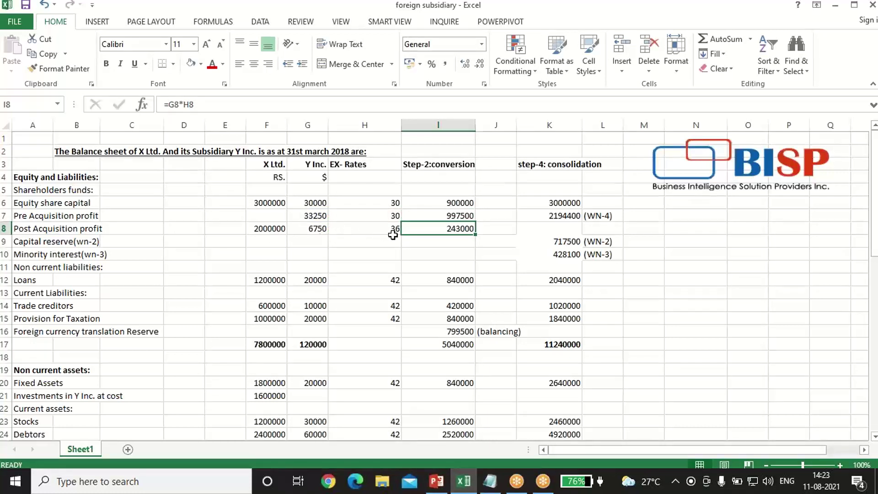
- Review the conversion of loans, trade creditors and provision for taxation, including the taxation row's dollar amount, exchange rate and formula
left_click(456, 281)
key("Right")
key("Right")
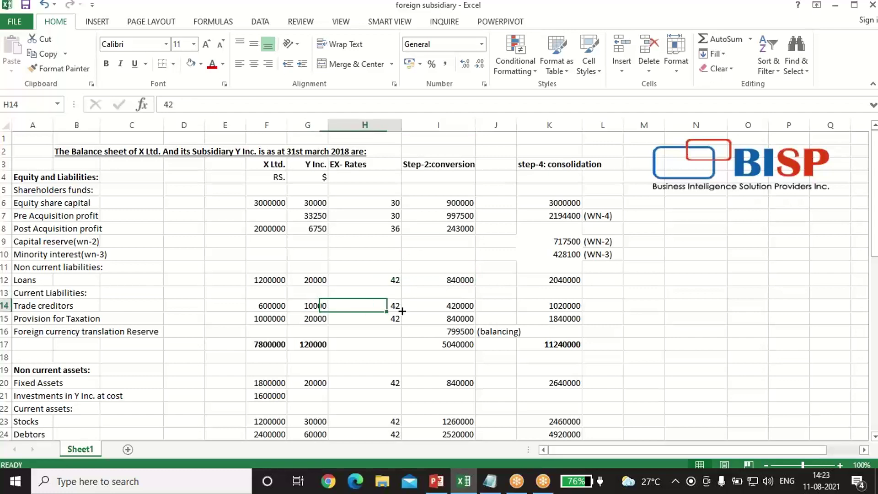
left_click(311, 319)
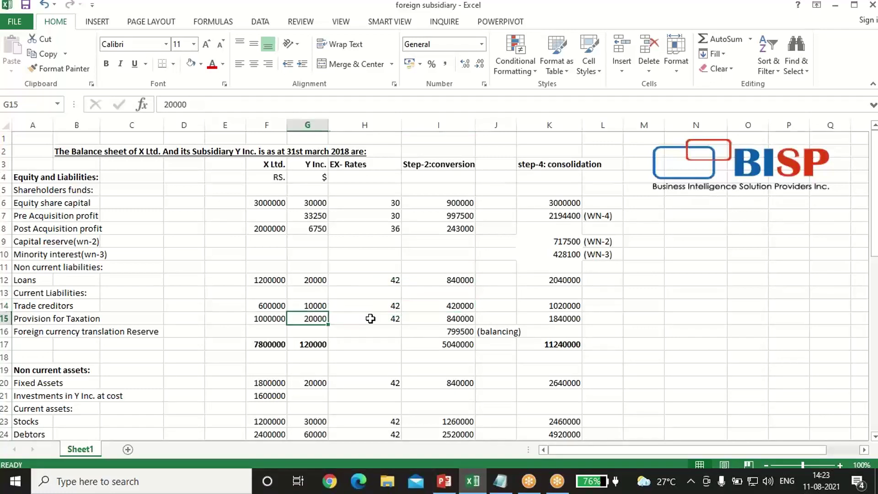
left_click(346, 317)
left_click(457, 318)
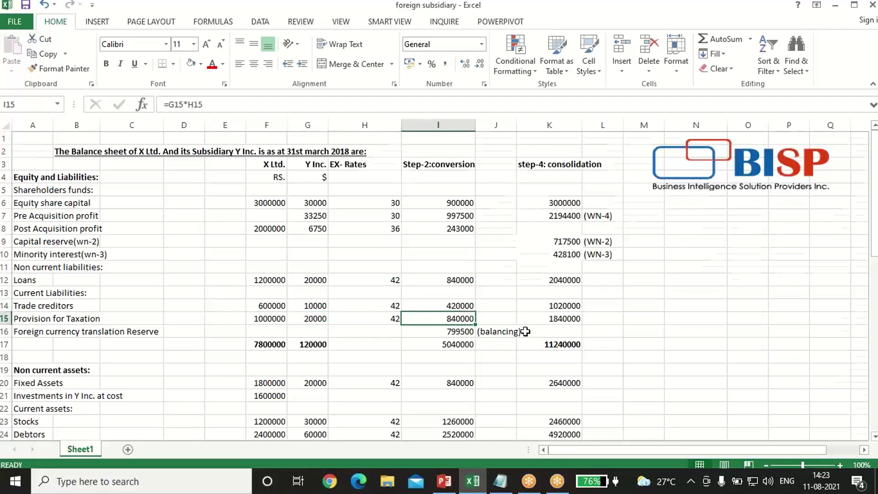
scroll(525, 329, "down", 3)
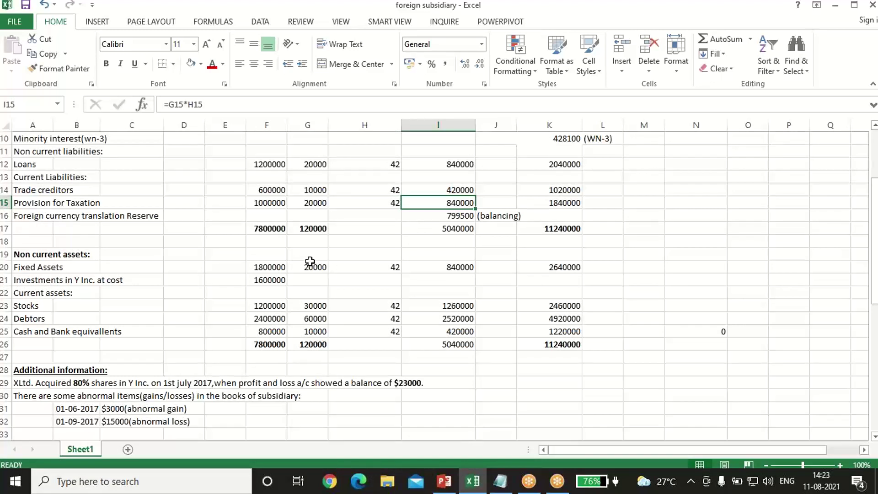
- Review the converted asset total and the balancing formula for the Foreign currency translation Reserve in the Step-2 conversion column
key("Down")
key("Down")
left_click(460, 345)
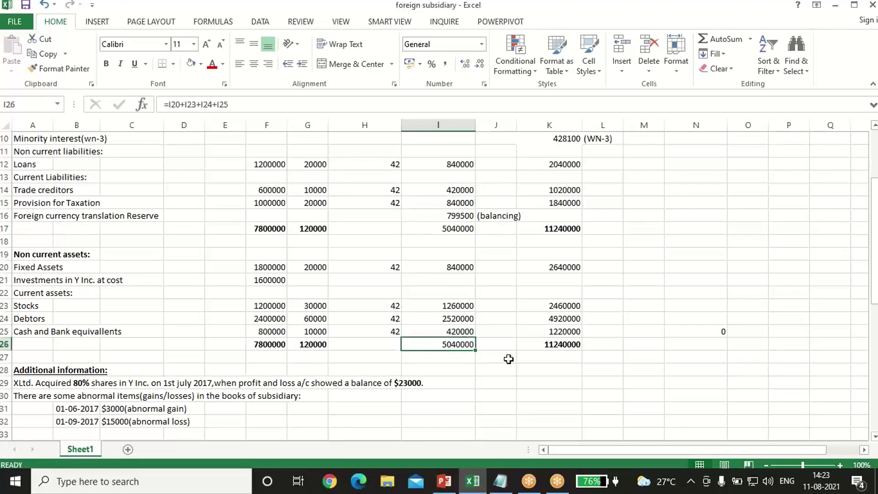
scroll(500, 341, "up", 3)
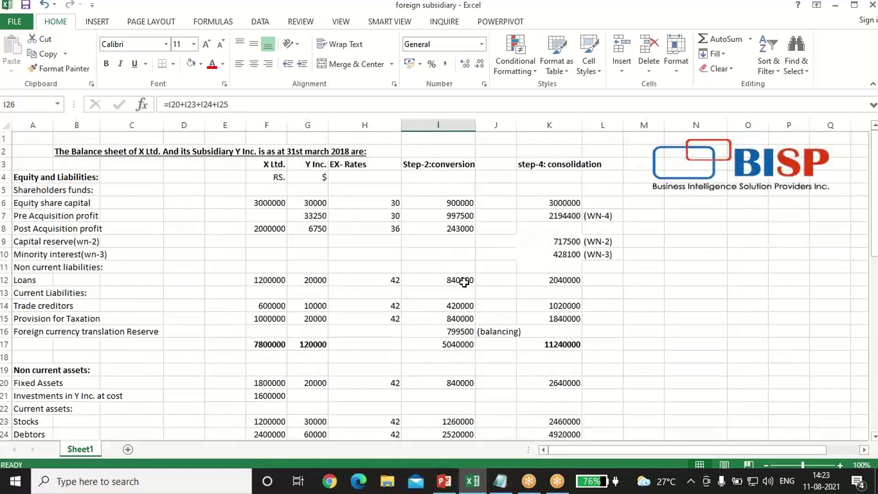
left_click(456, 331)
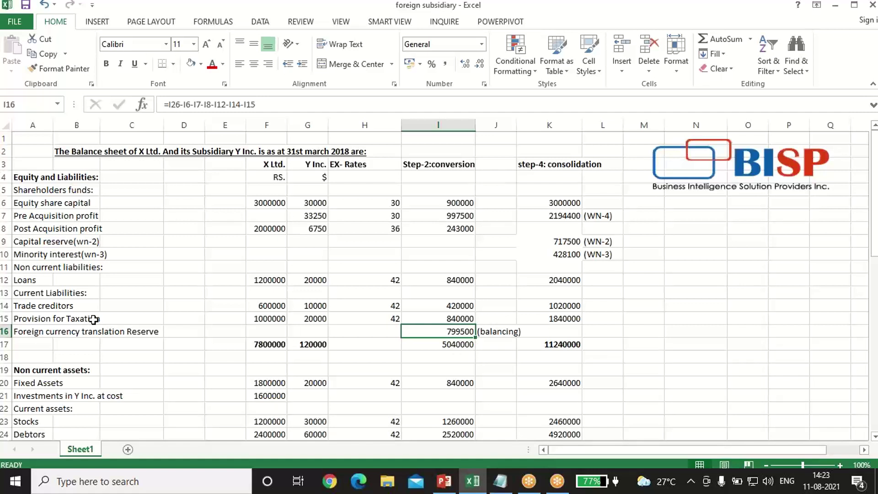
left_click(49, 333)
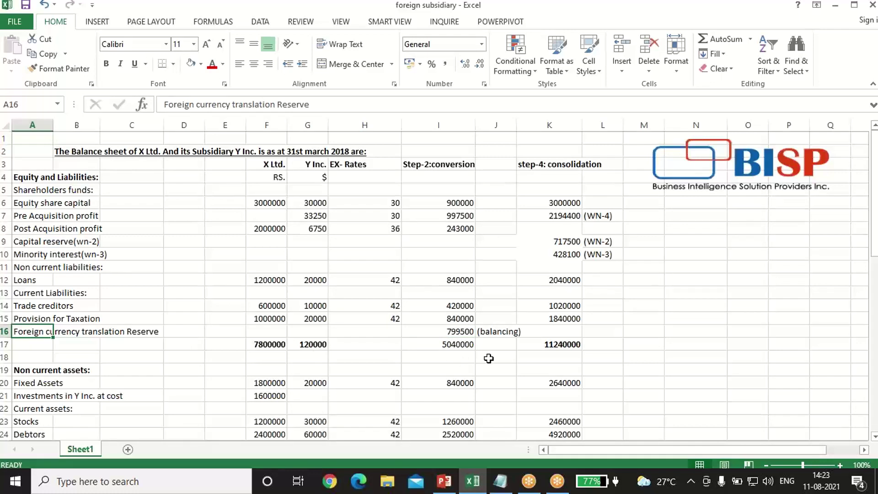
left_click(467, 335)
- Examine the WN-2 COC working note, tracing the investment amount to Y Inc.'s cost in the balance sheet and checking the pre-profits formula
scroll(468, 334, "down", 1)
scroll(467, 334, "down", 4)
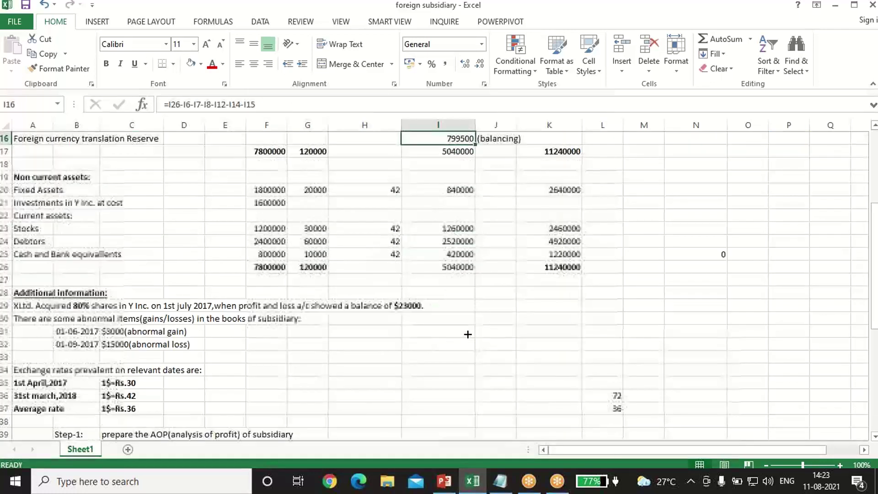
scroll(383, 323, "down", 4)
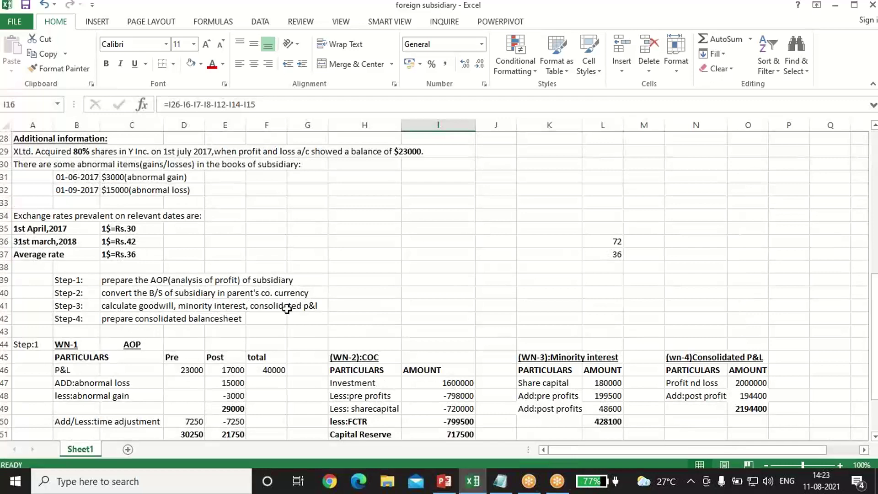
left_click(375, 357)
scroll(398, 366, "down", 1)
scroll(398, 367, "down", 1)
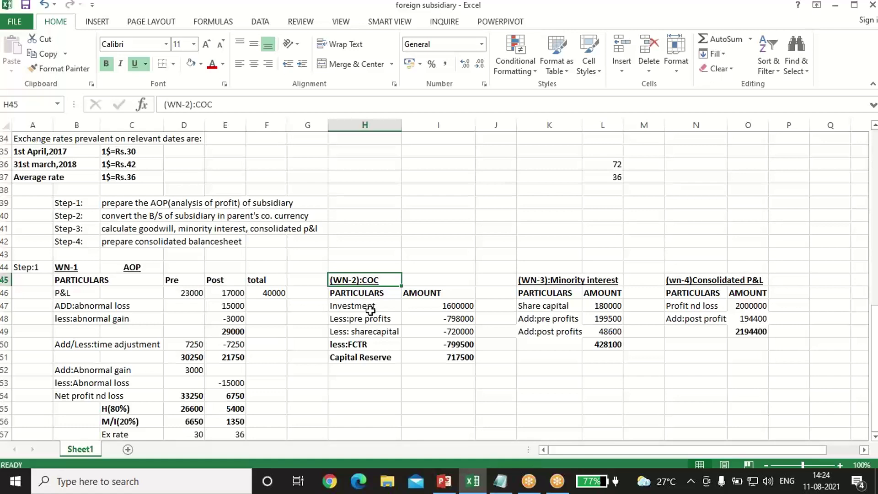
left_click(437, 306)
scroll(437, 305, "up", 7)
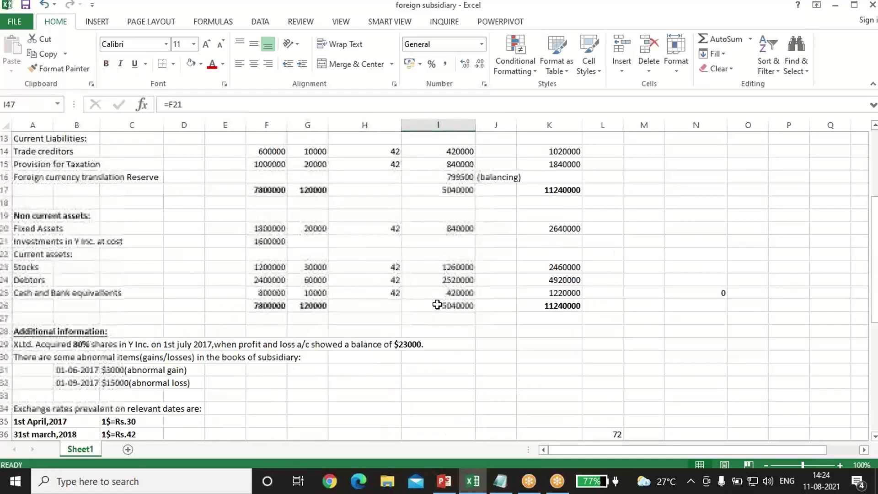
left_click(283, 236)
scroll(388, 269, "down", 8)
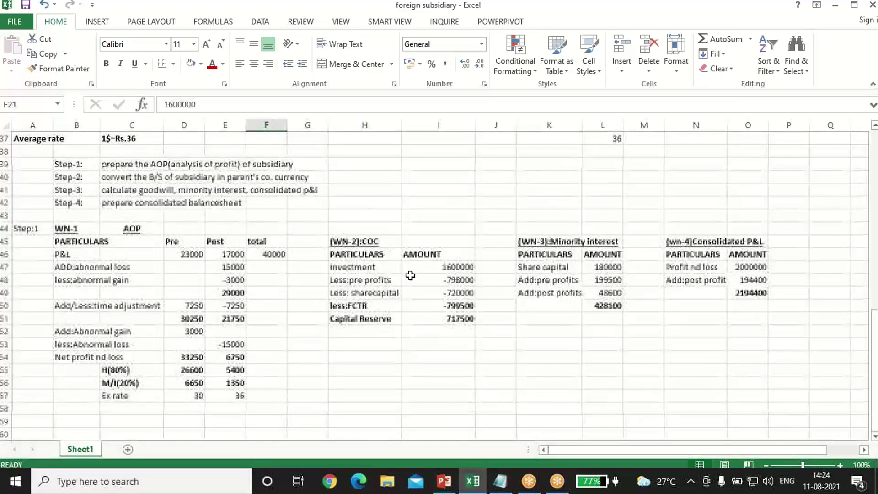
left_click(443, 281)
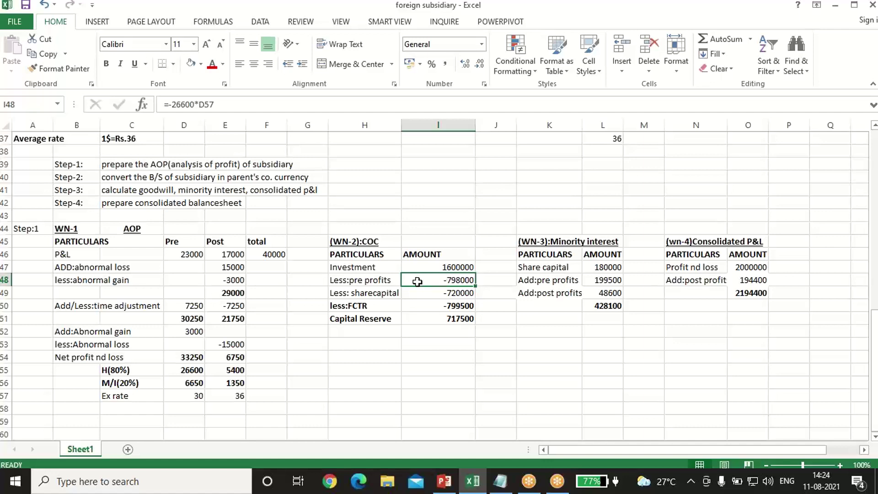
- Look up Y Inc.'s converted equity share capital and enter =-900000*.8 as the share capital deduction in cell I49 of WN-2
scroll(388, 278, "up", 10)
scroll(388, 279, "up", 2)
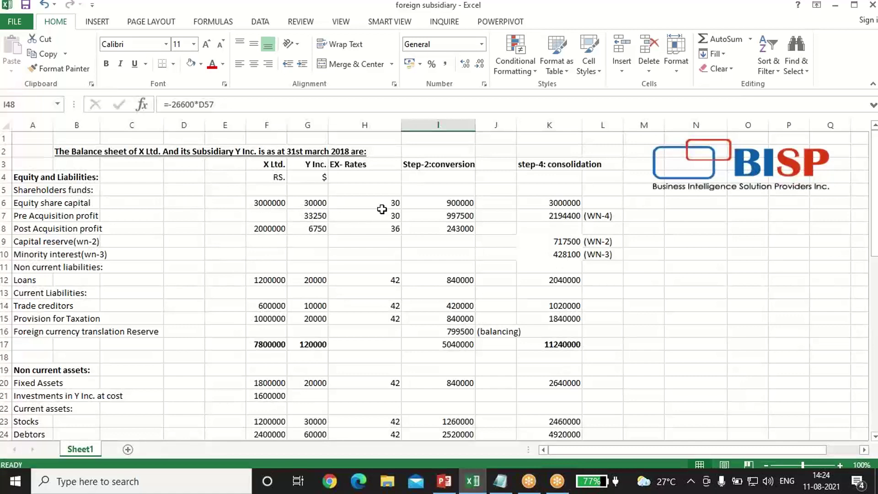
left_click(450, 205)
scroll(450, 314, "down", 2)
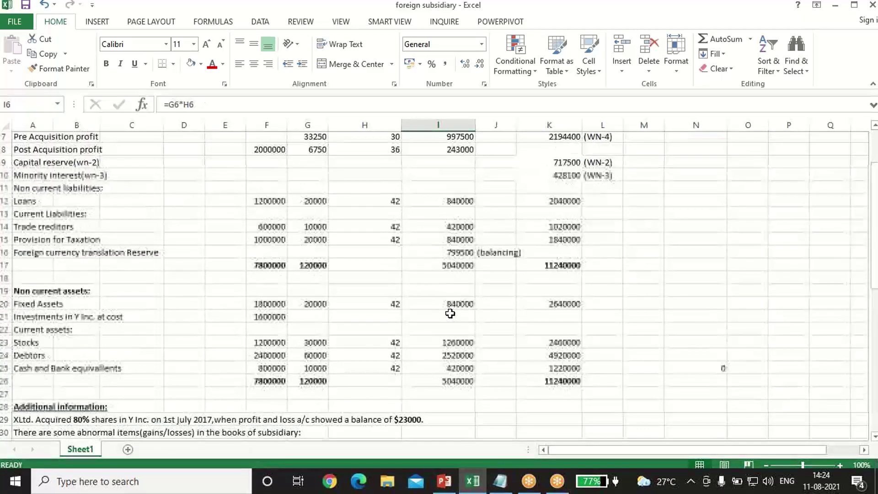
scroll(450, 313, "up", 2)
scroll(451, 205, "down", 11)
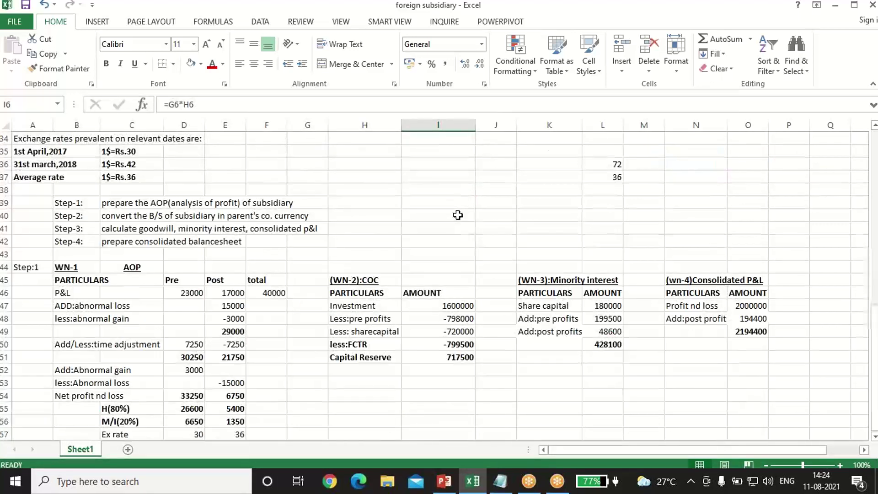
scroll(458, 215, "down", 2)
left_click(446, 255)
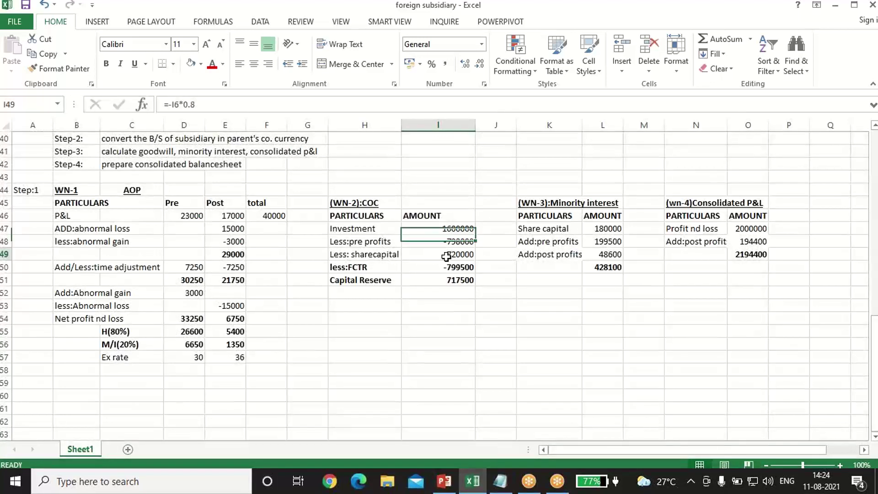
type("=")
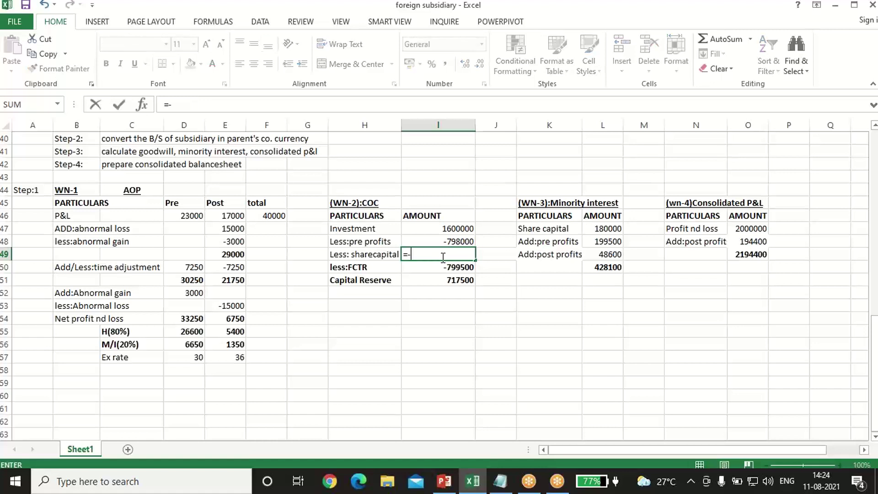
type("-900000*.8")
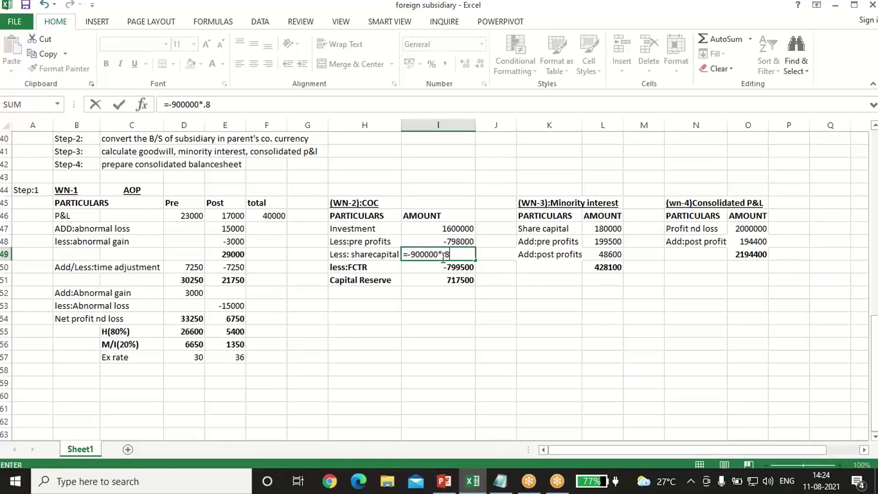
key("Return")
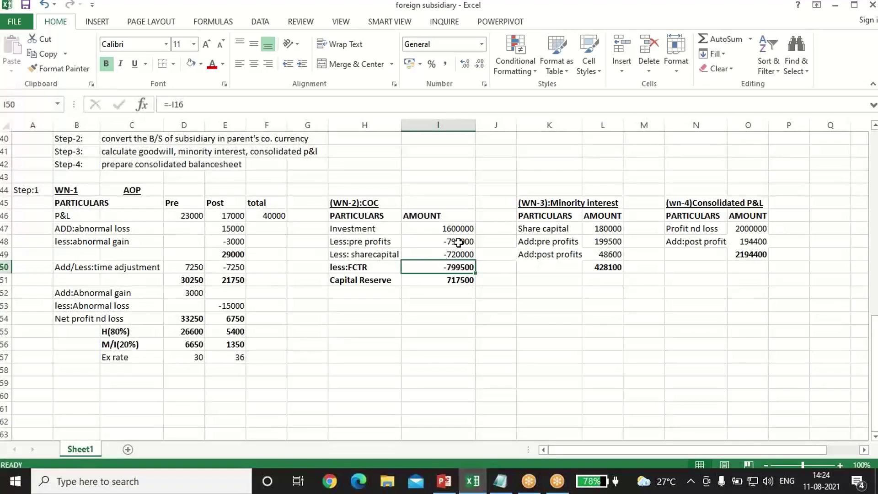
- Calculate the pre-profits deduction in cell I48 of WN-2 by entering =-D55*D57, the holding share times the exchange rate
left_click(459, 242)
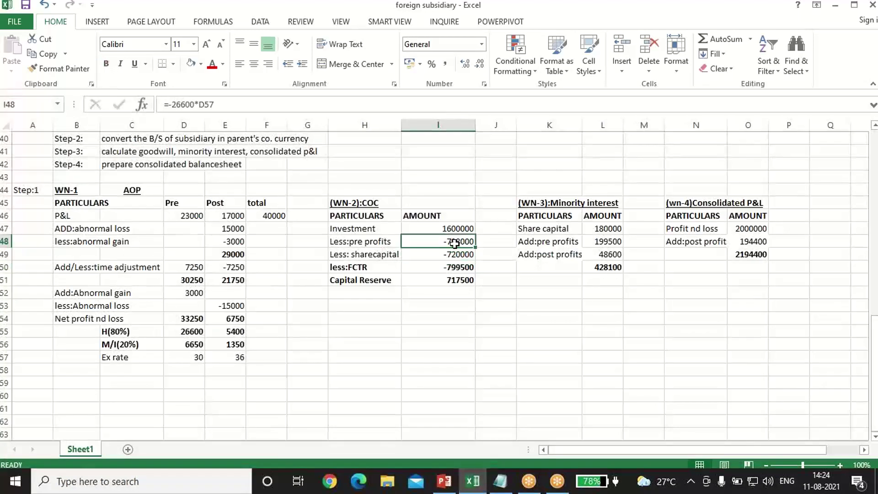
type("=-")
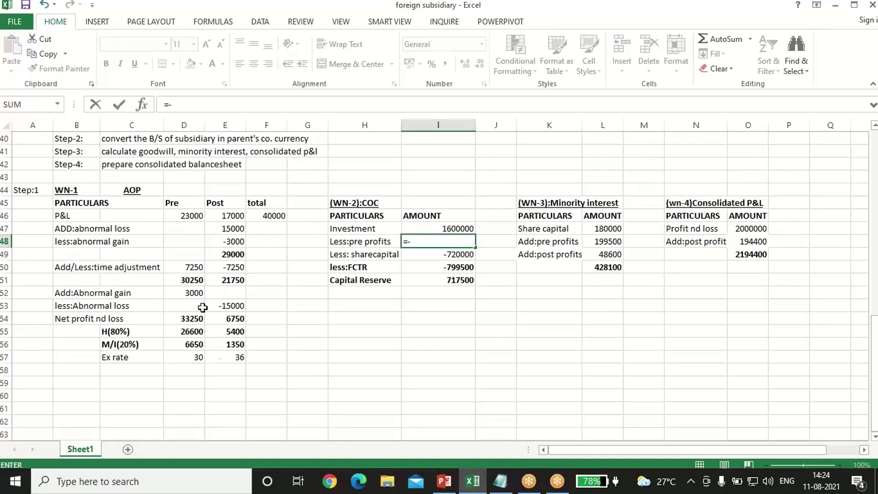
left_click(182, 331)
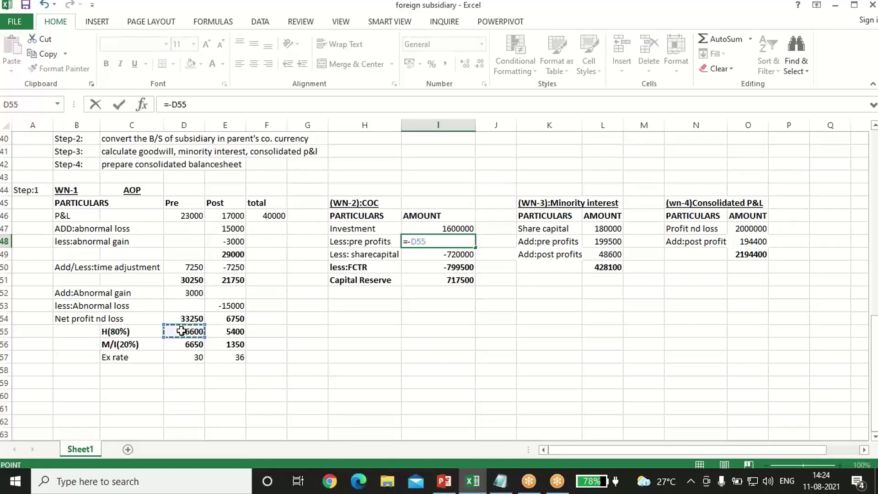
type("*")
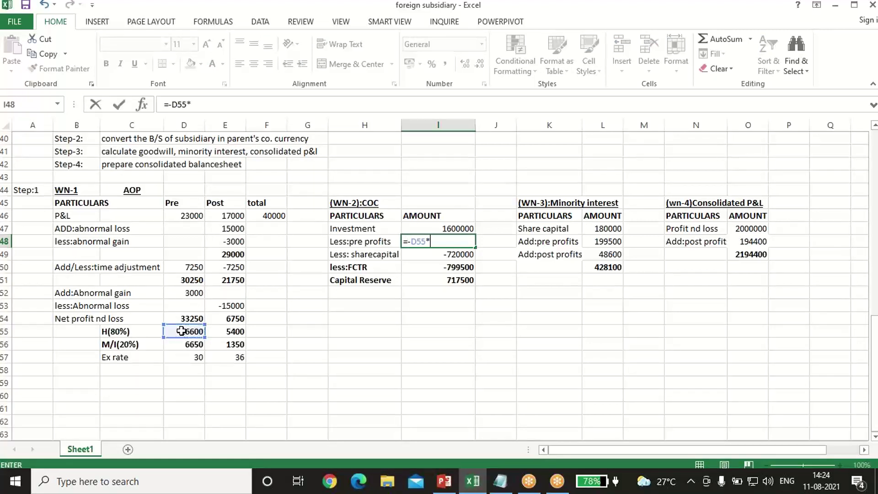
left_click(188, 358)
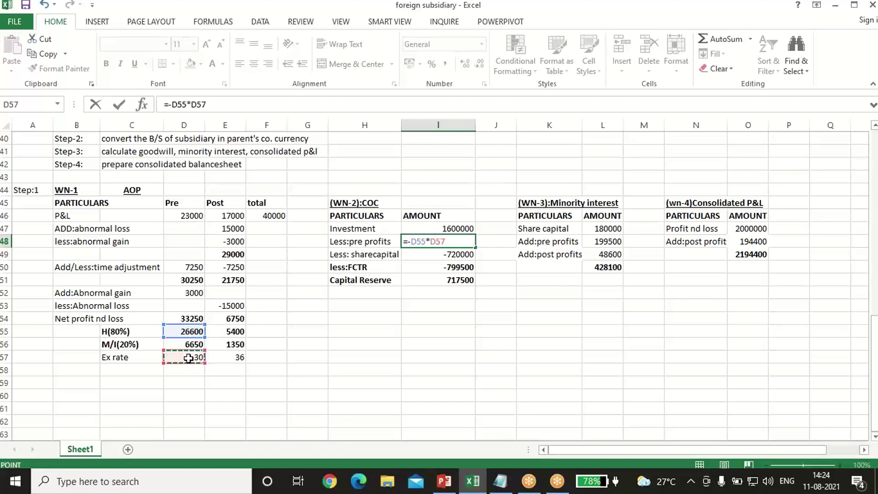
key("Return")
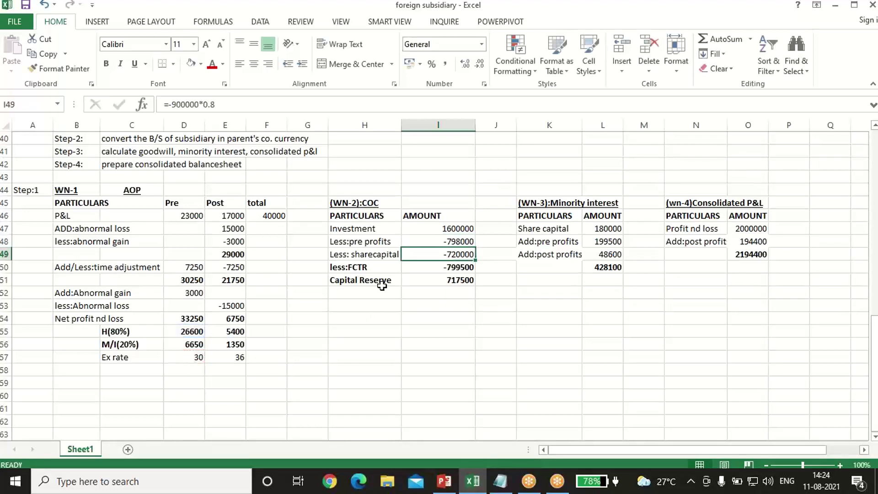
- Trace the FCTR deduction in WN-2 to the balance sheet's translation reserve and check the Capital Reserve amount
left_click(370, 268)
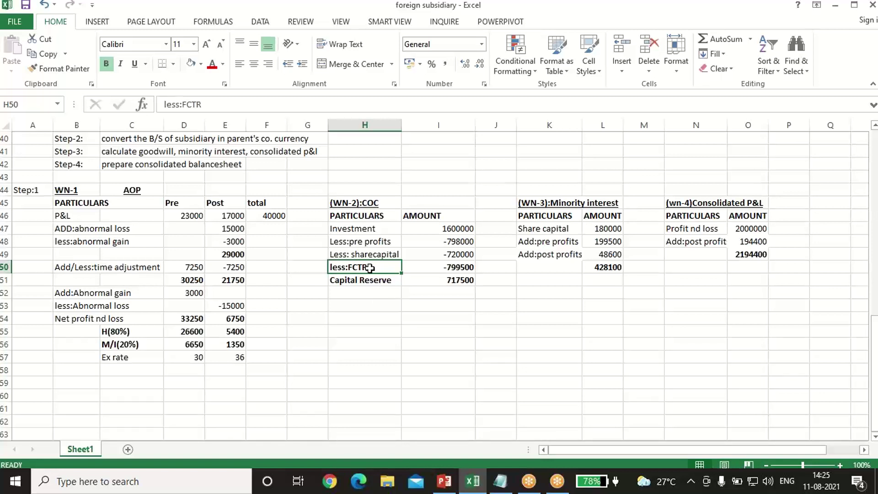
left_click(460, 267)
scroll(504, 404, "up", 10)
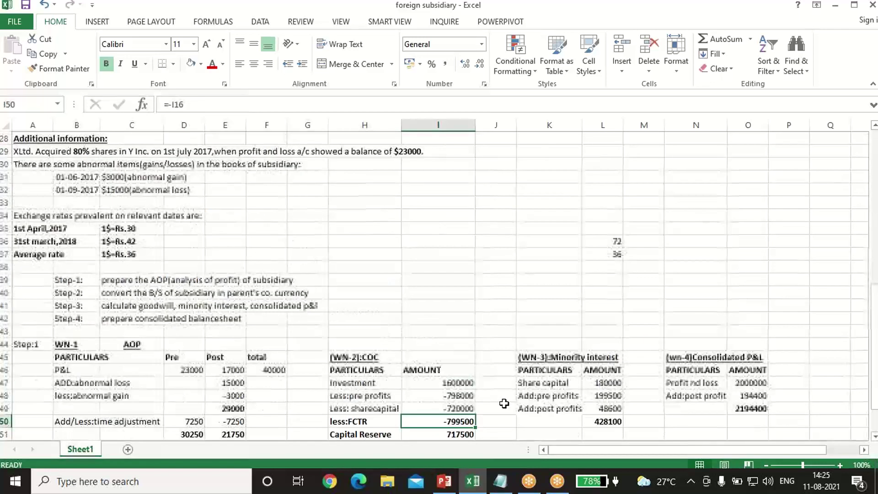
left_click(463, 216)
scroll(462, 238, "down", 10)
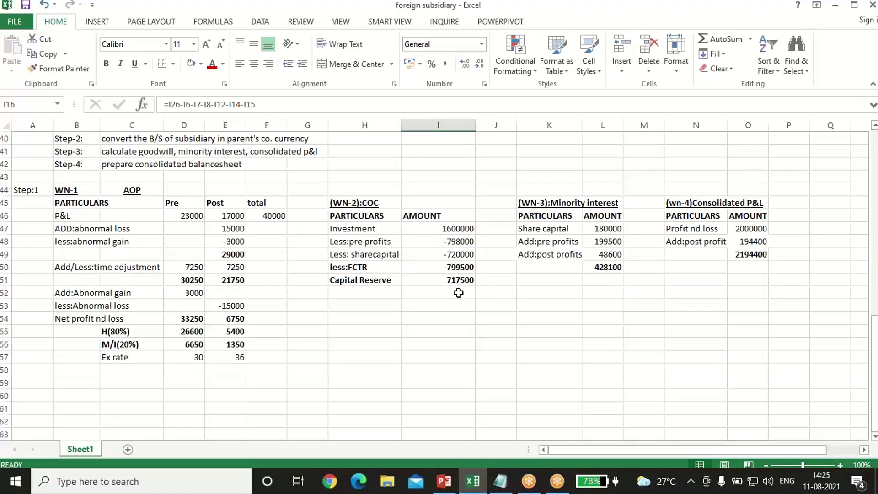
left_click(452, 278)
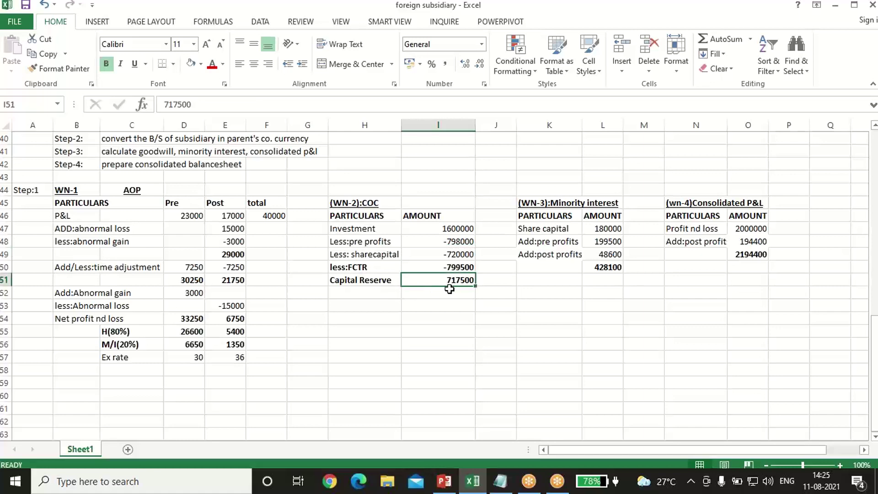
- Check how the capital reserve from WN-2 is linked into the Step-4 consolidation column
scroll(450, 289, "up", 13)
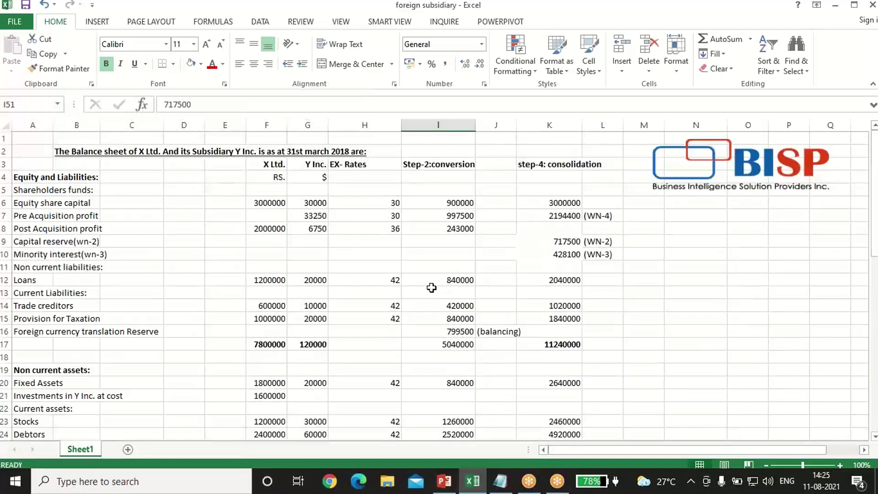
left_click(88, 241)
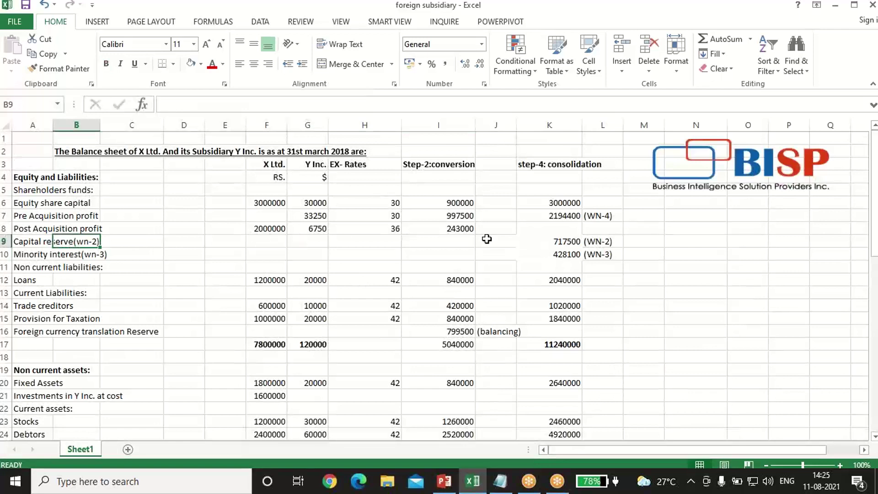
left_click(556, 239)
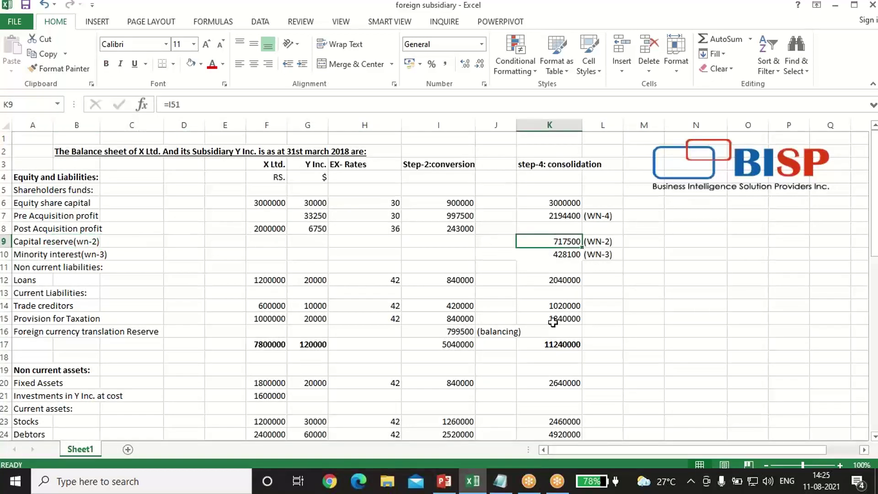
- Enter =900000*.2 in cell L47 of WN-3 as the minority's share of Y Inc.'s converted equity share capital
scroll(543, 315, "down", 1)
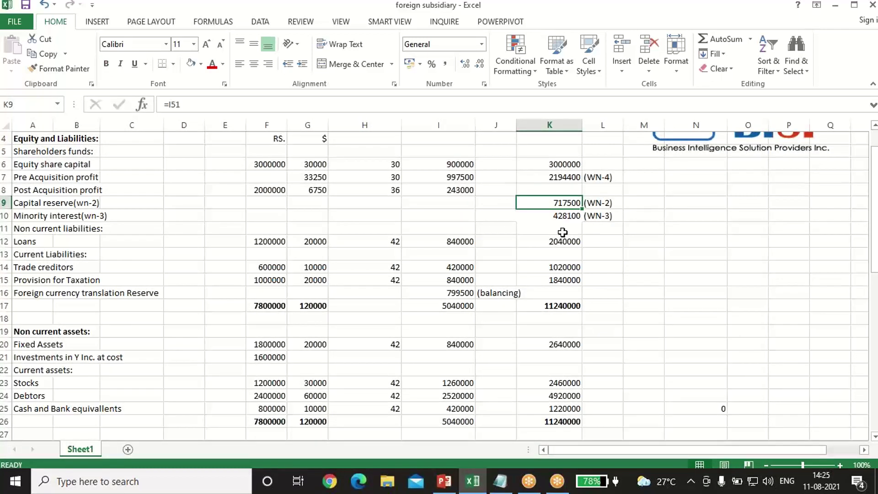
left_click(68, 216)
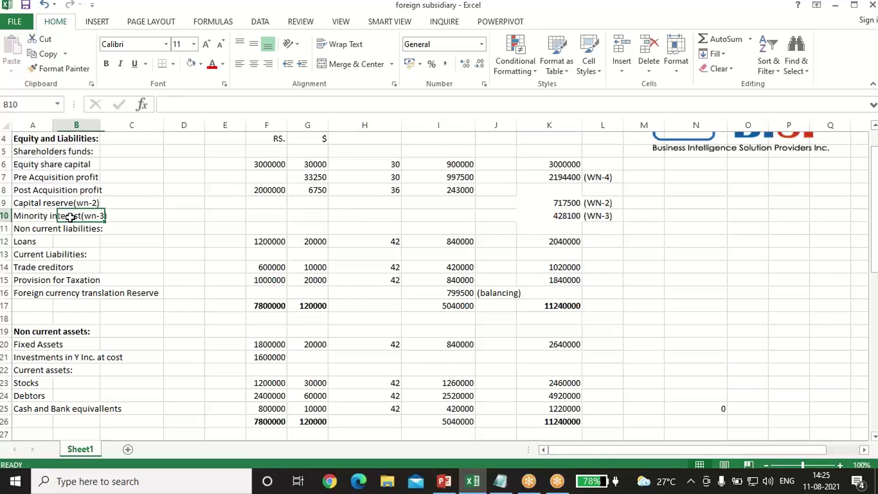
scroll(511, 341, "down", 6)
scroll(511, 341, "down", 5)
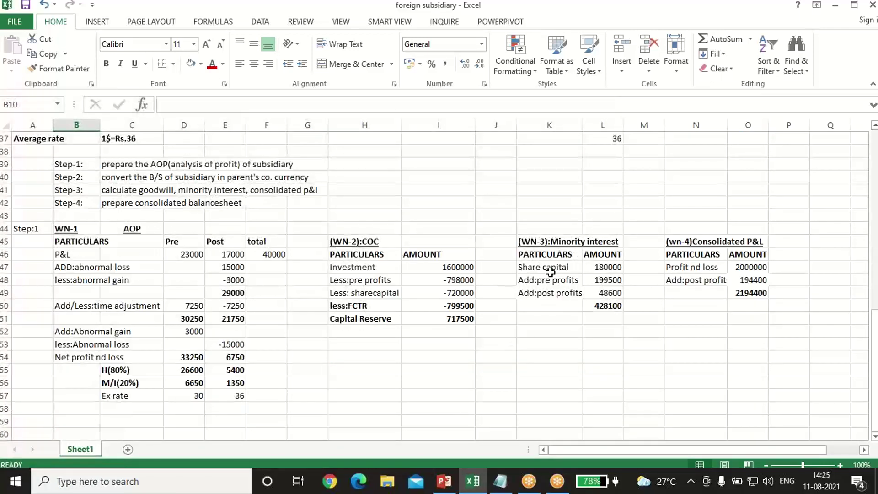
left_click(615, 264)
scroll(544, 301, "up", 7)
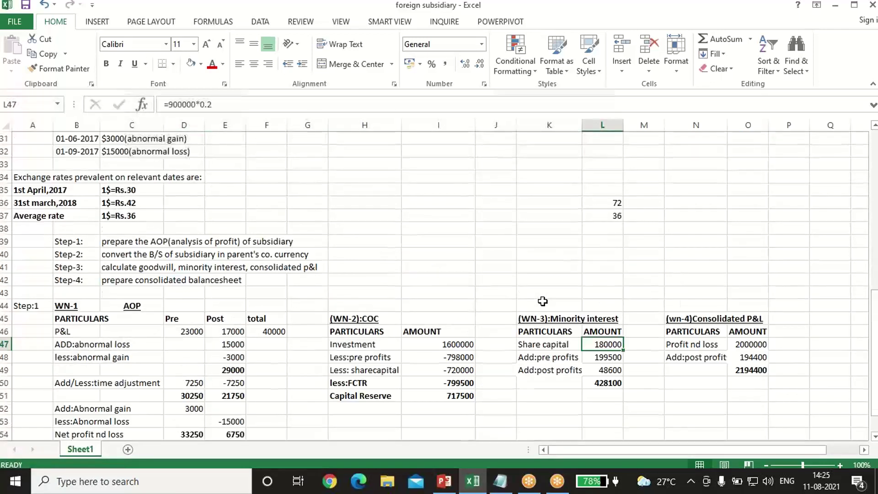
scroll(543, 301, "down", 6)
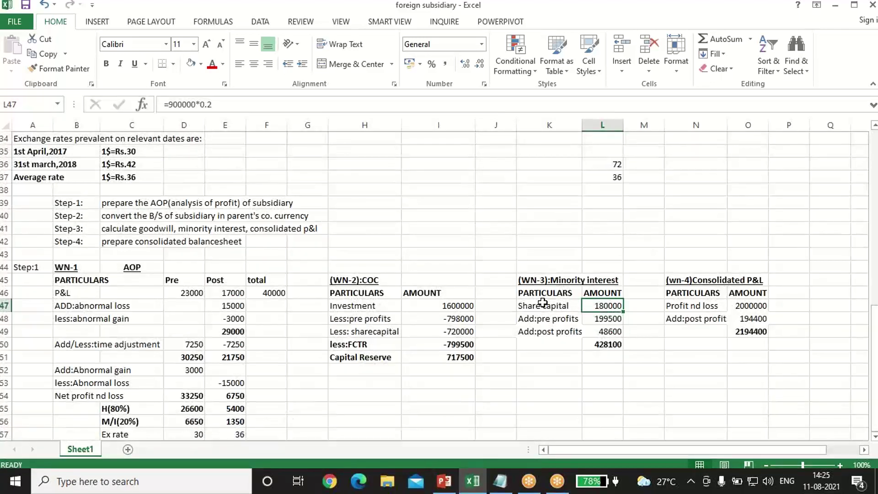
type("=90000")
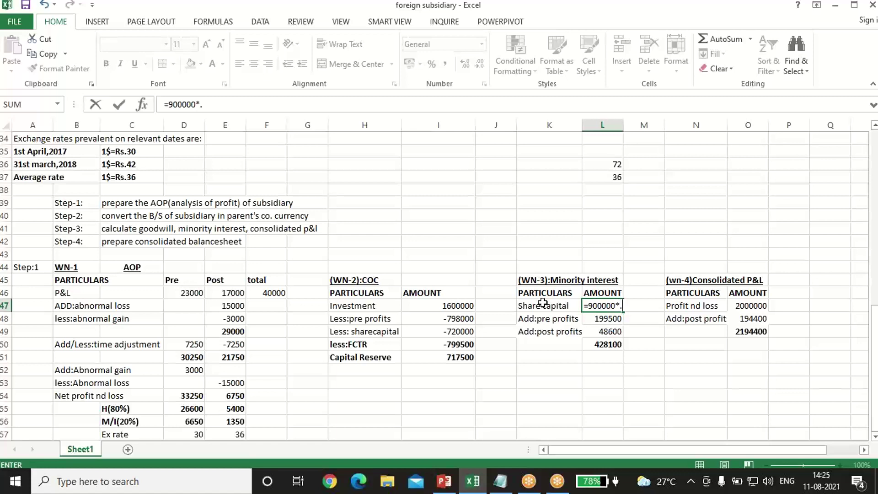
key("Return")
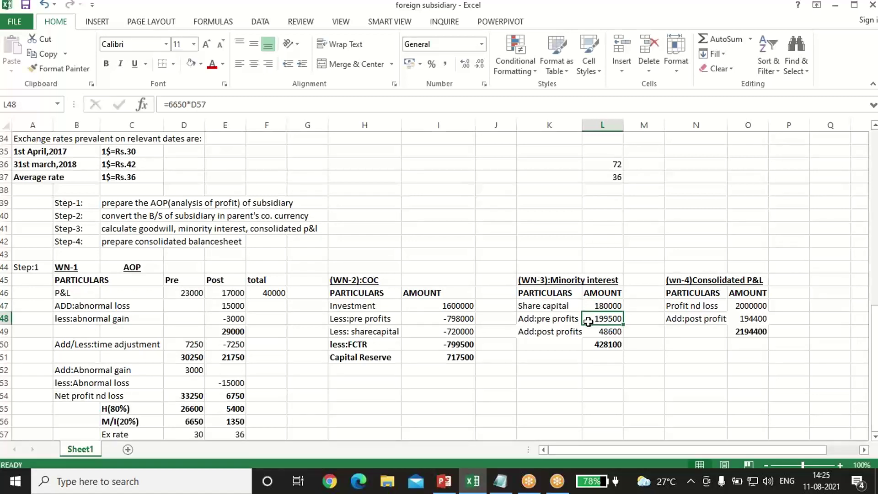
- Calculate the minority's pre-acquisition profits in cell L48 of WN-3 with =D56*D57, the 20% share times the exchange rate
type("=")
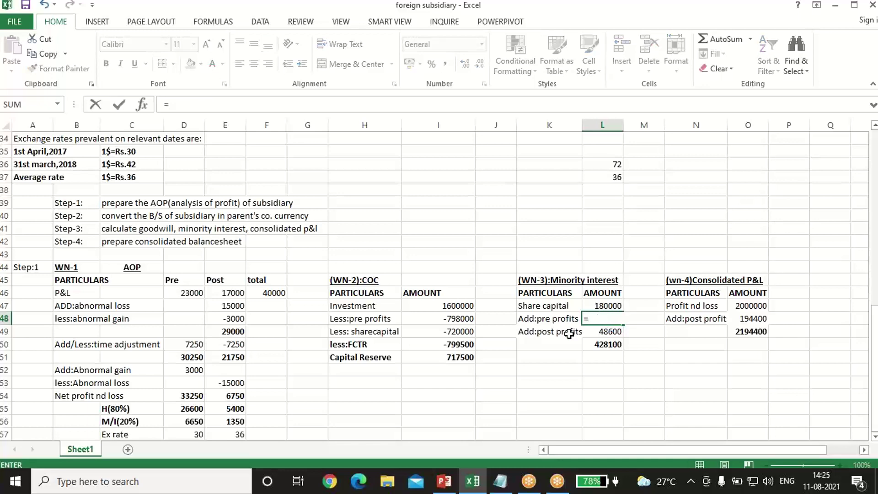
scroll(310, 371, "down", 1)
scroll(309, 370, "down", 1)
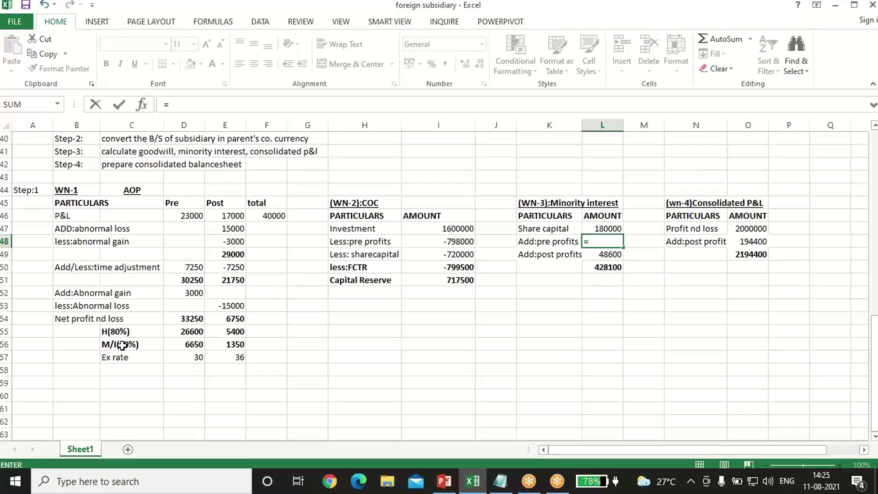
left_click(183, 345)
type("*")
left_click(182, 358)
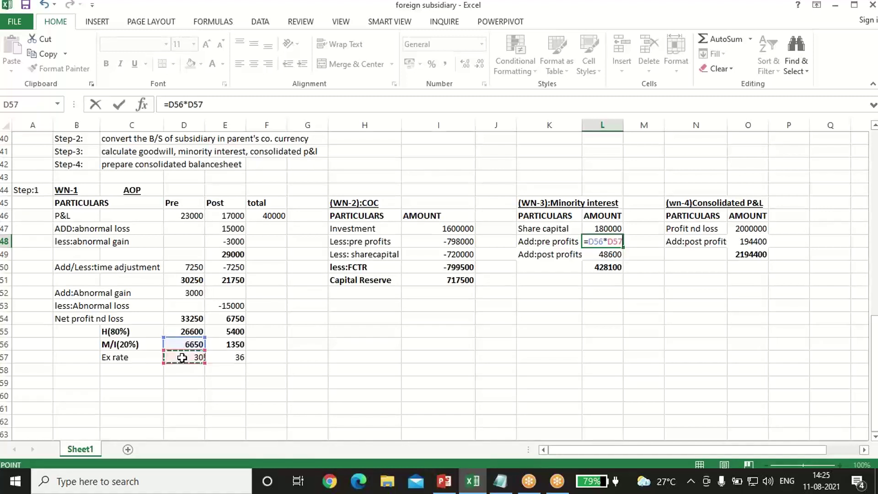
key("Return")
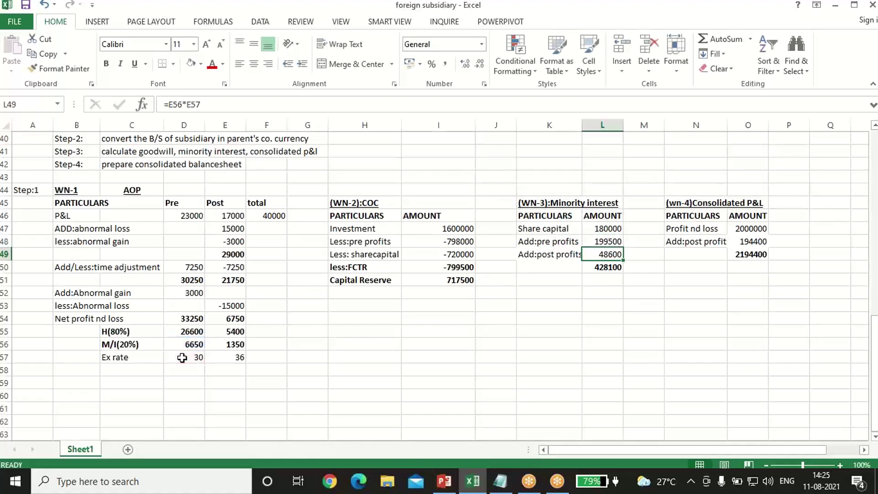
- Calculate the minority's post-acquisition profits in cell L49 of WN-3 with =E56*E57
type("=")
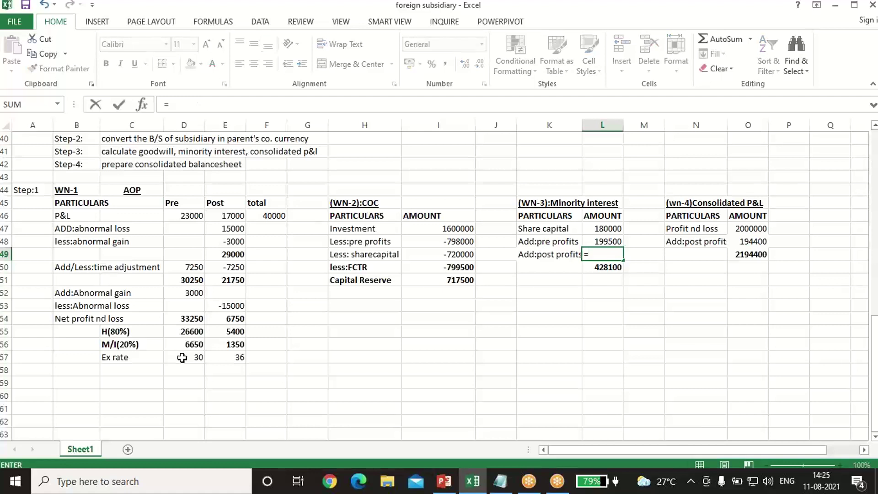
left_click(220, 345)
type("*")
left_click(226, 356)
key("Return")
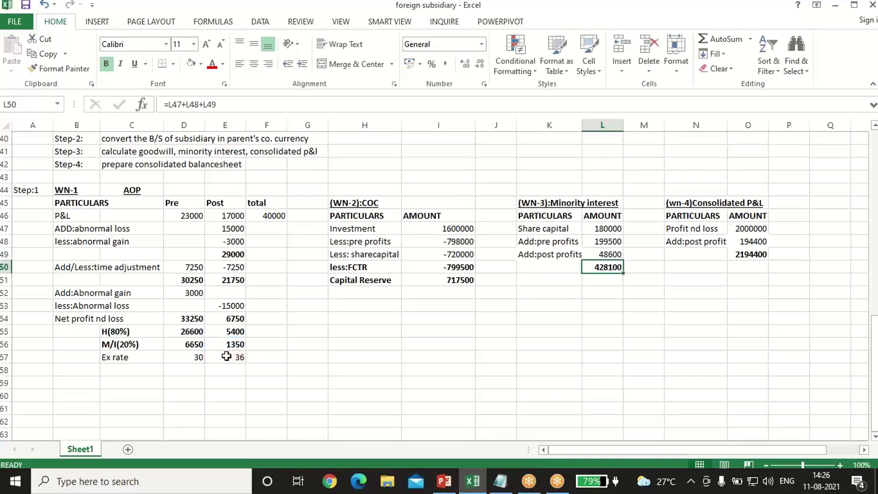
- Check how the minority interest total from WN-3 is linked into the Step-4 consolidation column
scroll(582, 305, "up", 4)
scroll(583, 306, "up", 8)
left_click(575, 213)
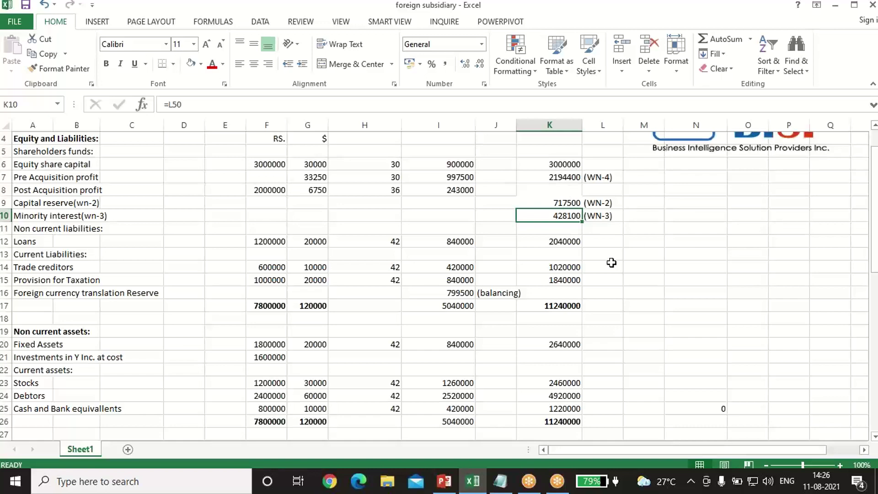
- Trace the profit and loss amount in WN-4 to X Ltd.'s post-acquisition profit in the balance sheet
scroll(611, 263, "down", 7)
scroll(612, 263, "down", 2)
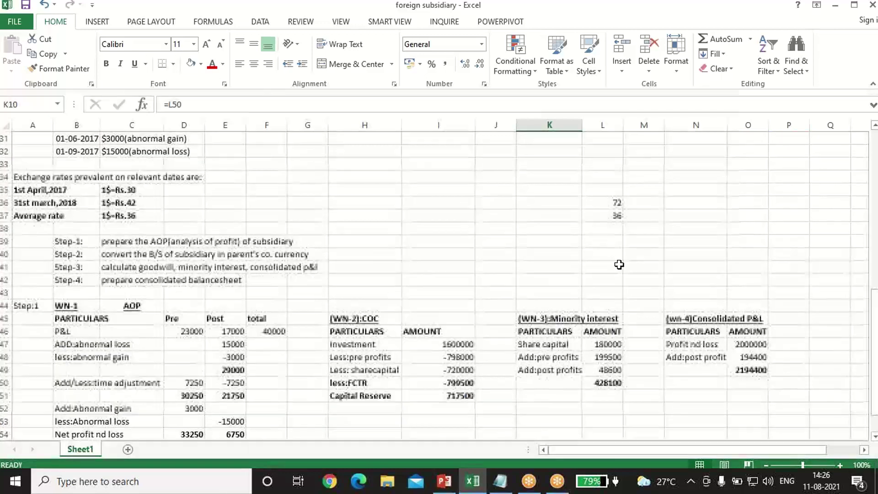
left_click(739, 344)
scroll(40, 184, "up", 9)
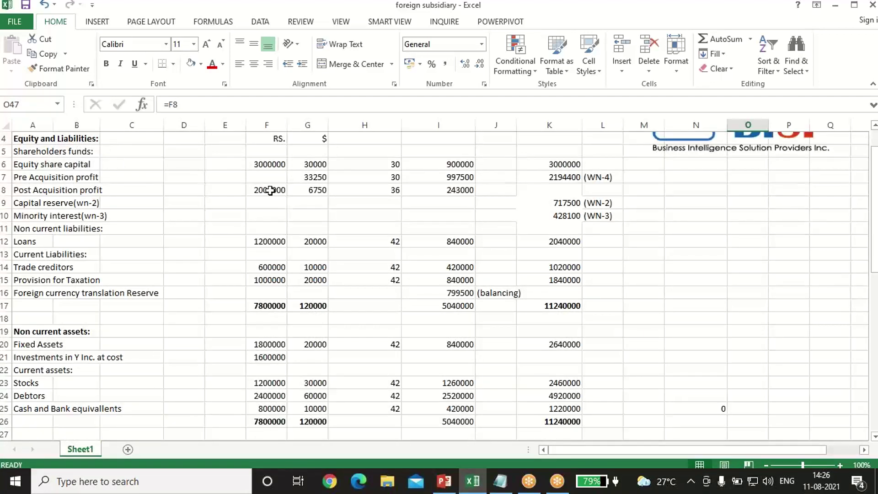
left_click(266, 188)
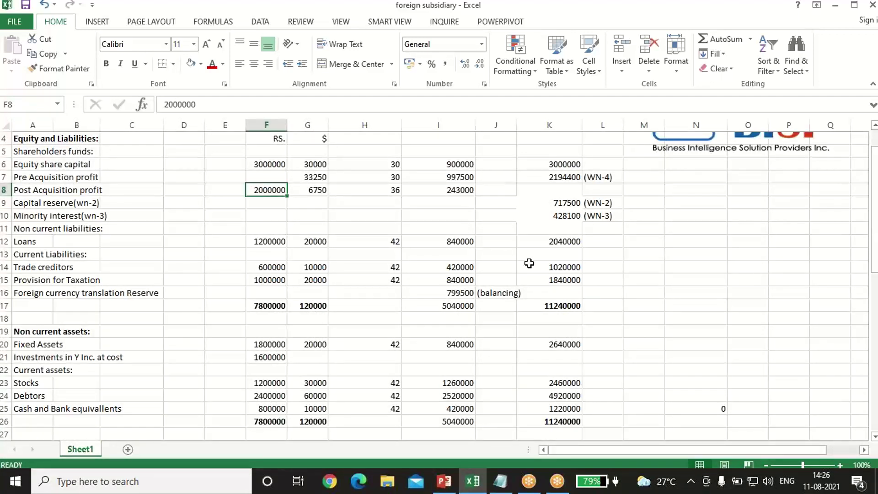
scroll(529, 264, "down", 9)
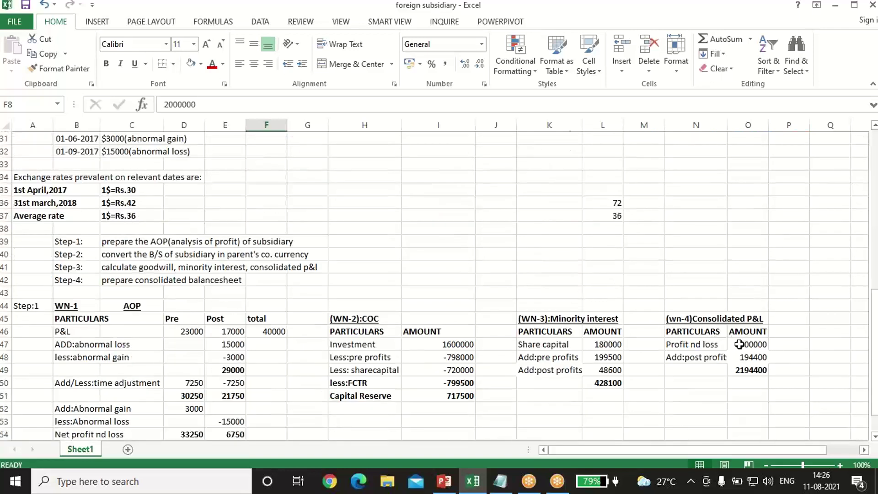
left_click(740, 345)
- Calculate the post profit in cell O48 of WN-4 with =E55*E57, the 80% holding share times the average exchange rate
left_click(746, 359)
scroll(716, 369, "down", 3)
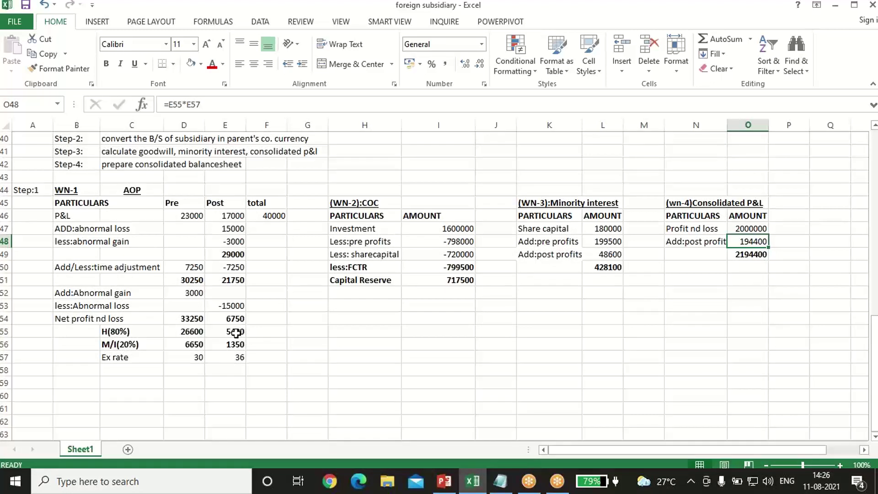
left_click(235, 331)
left_click(737, 242)
type("=")
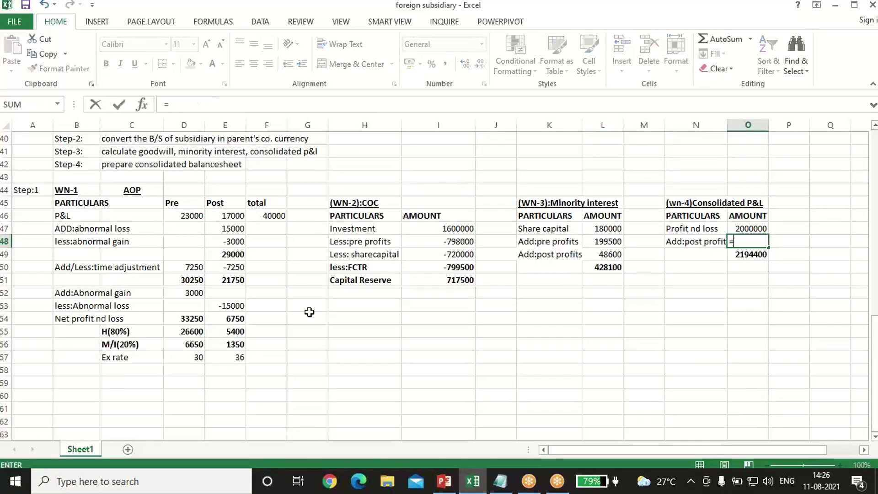
left_click(235, 334)
type("*")
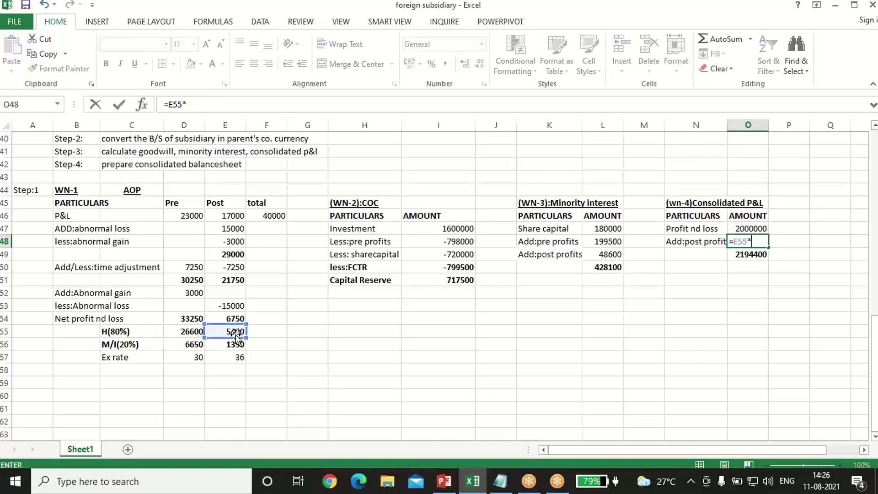
left_click(228, 358)
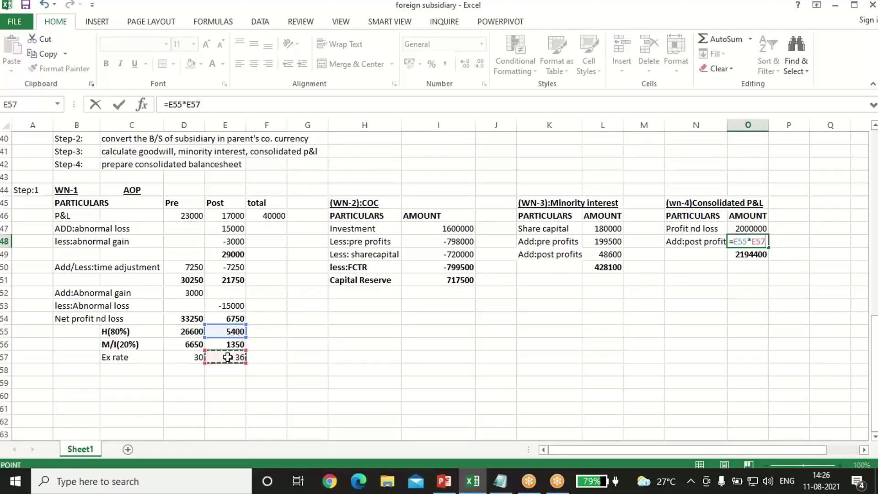
key("Return")
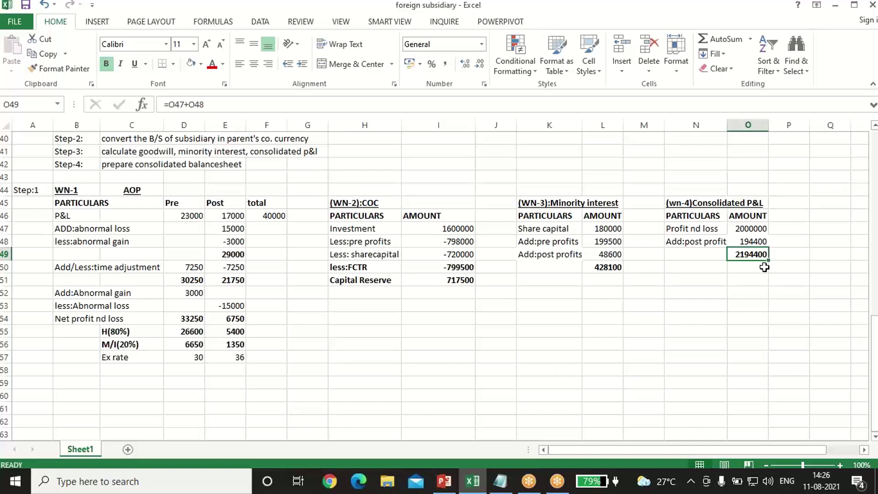
- Check how the WN-4 consolidated profit and the equity share capital are linked into the Step-4 consolidation column
scroll(668, 333, "up", 13)
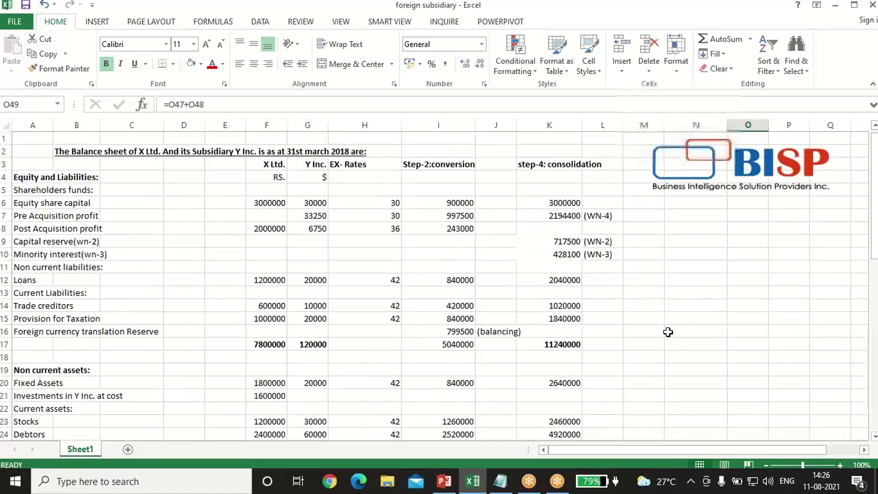
left_click(569, 217)
scroll(592, 298, "down", 1)
scroll(567, 291, "up", 1)
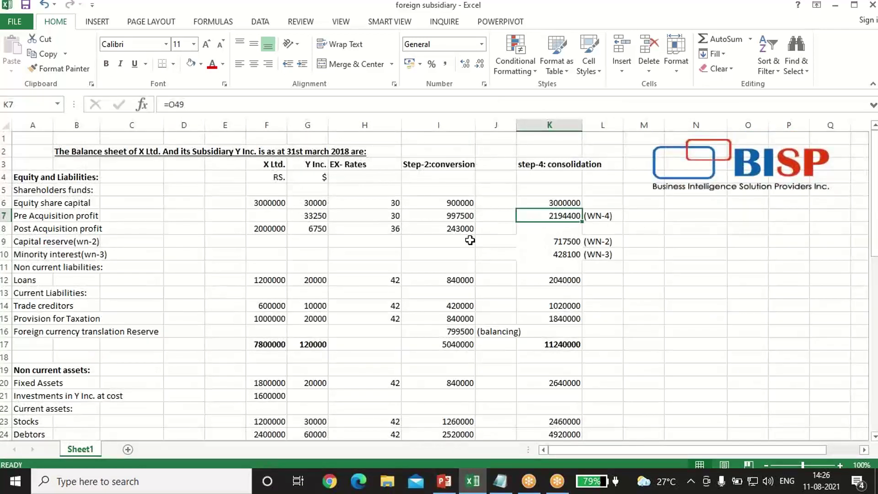
left_click(271, 203)
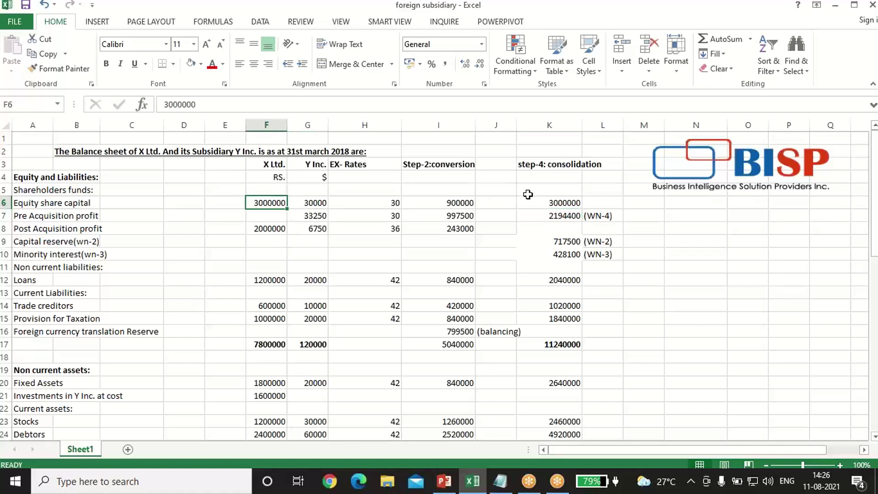
left_click(543, 201)
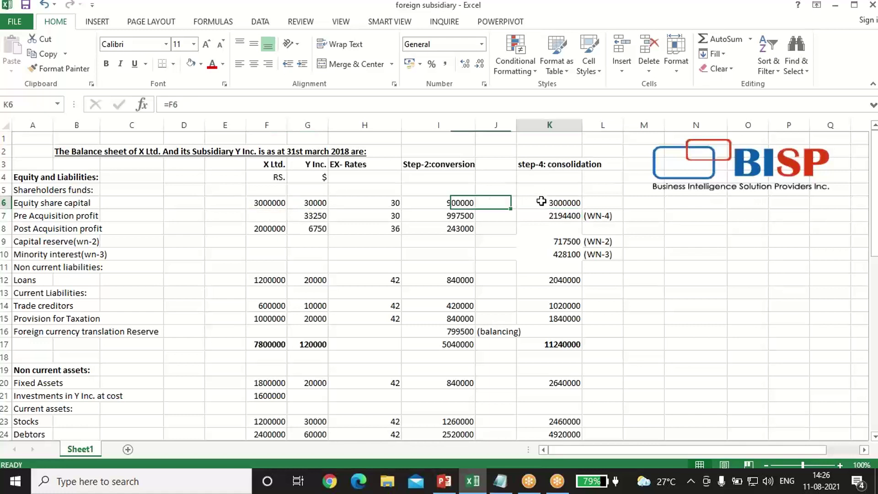
left_click(470, 202)
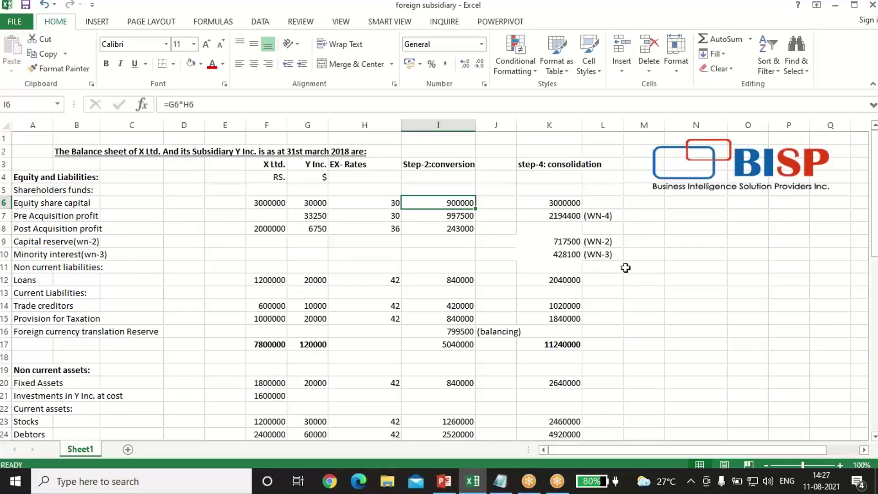
- Consolidate the loans in cell K12 with =F12+I12, adding X Ltd.'s loans to Y Inc.'s converted loans
scroll(430, 268, "down", 1)
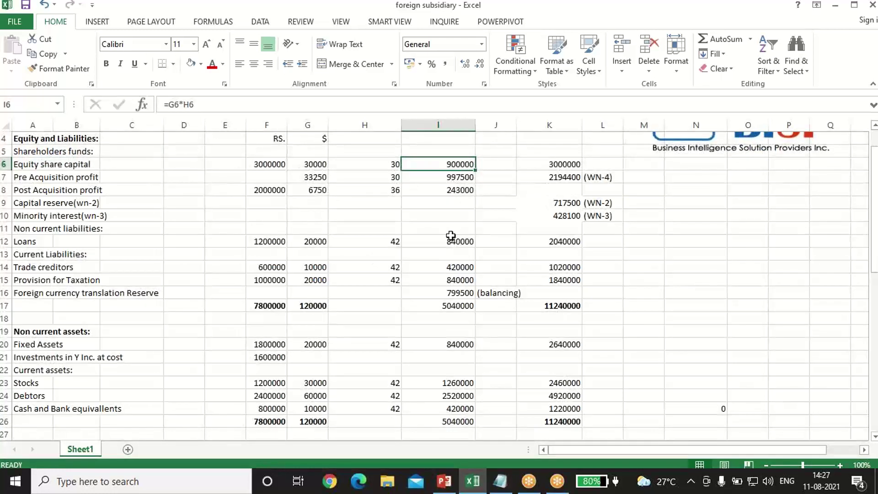
left_click(547, 239)
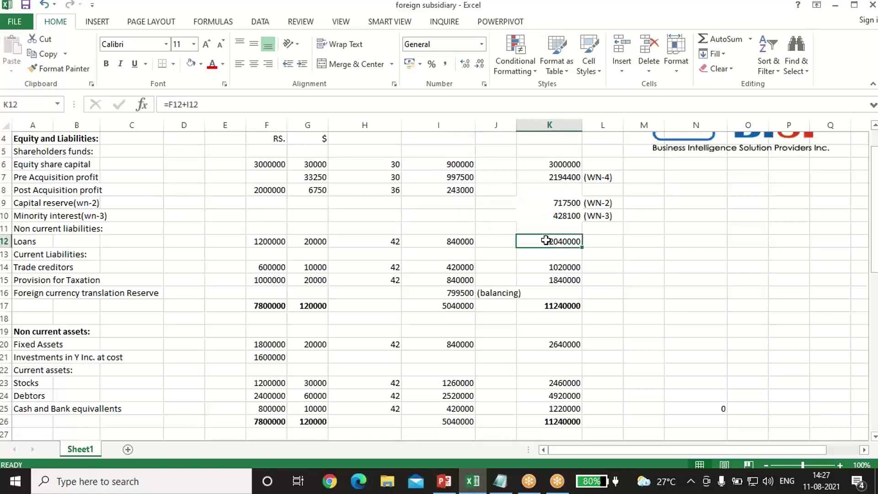
type("=")
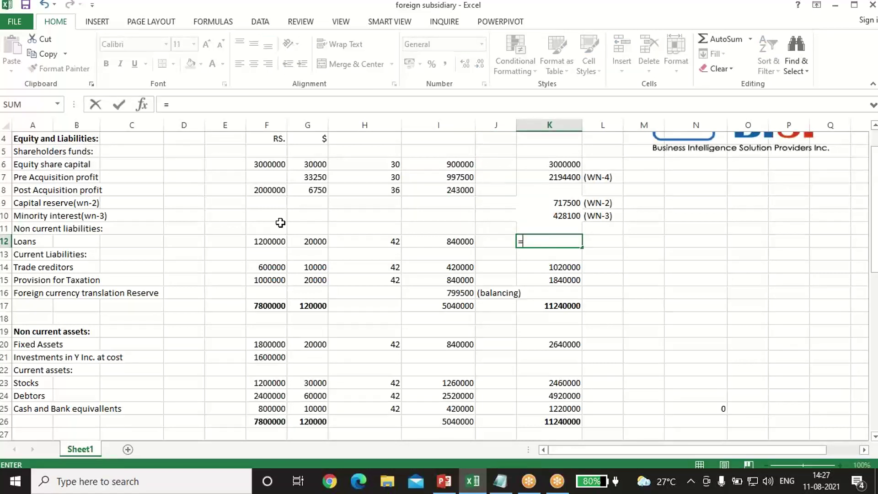
left_click(272, 239)
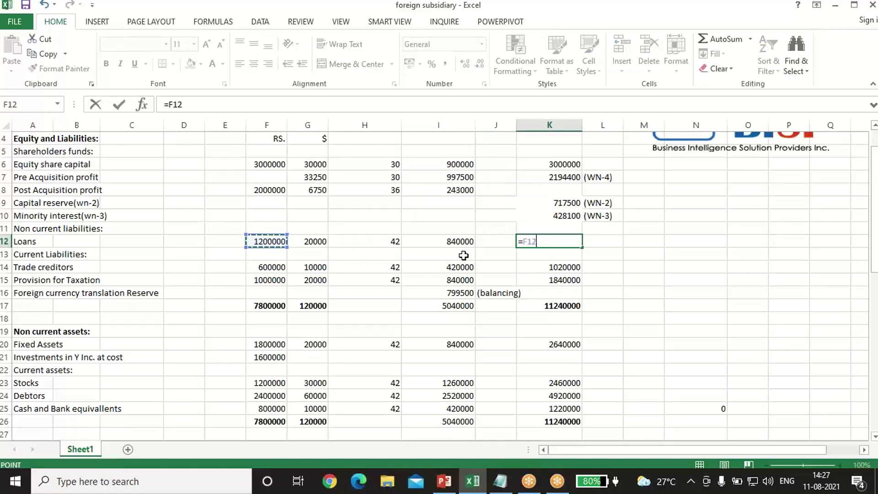
type("+")
left_click(463, 242)
key("Return")
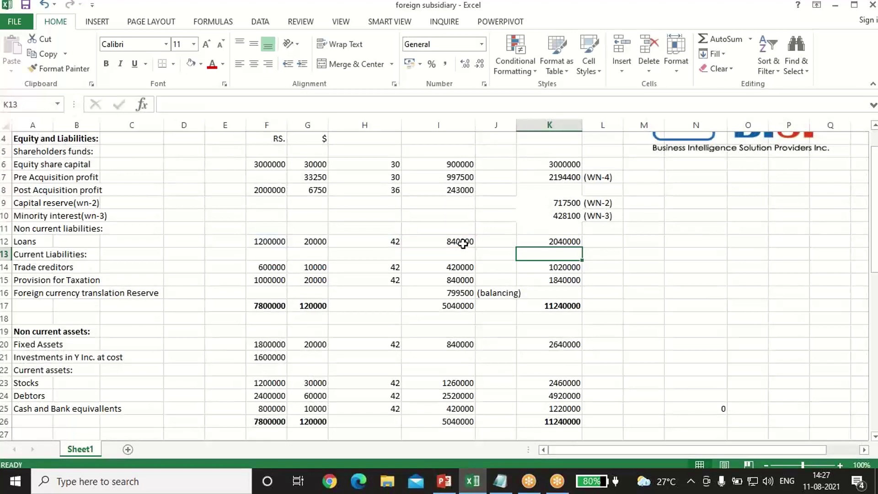
- Consolidate the trade creditors in cell K14 with =F14+I14, adding X Ltd.'s creditors to Y Inc.'s converted creditors
left_click(517, 268)
type("=")
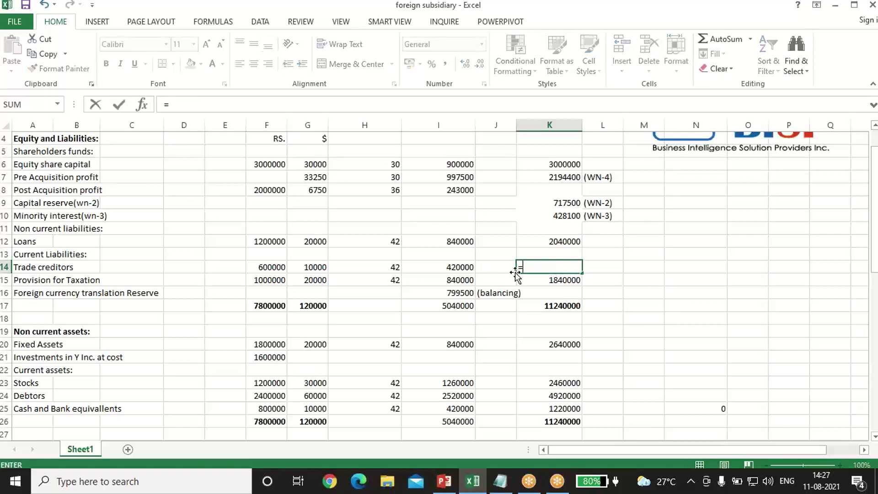
key("Left")
key("Left")
key("Left")
key("Left")
key("Left")
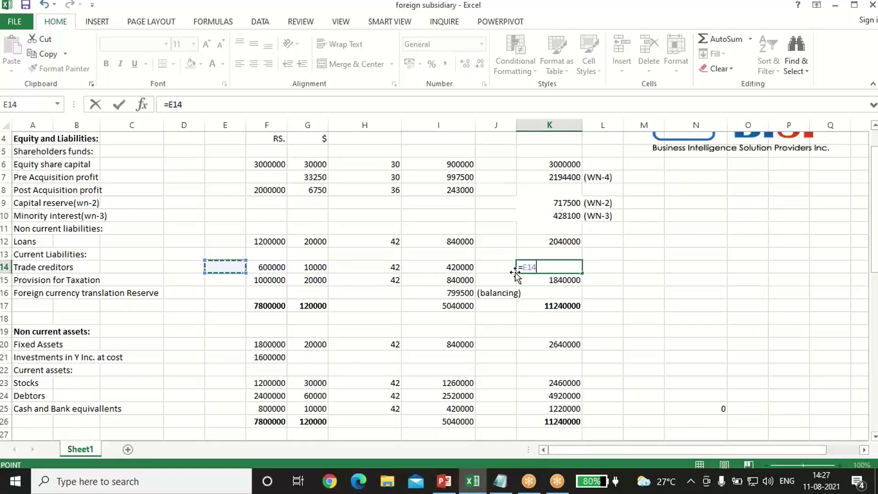
type("+")
key("Left")
key("Left")
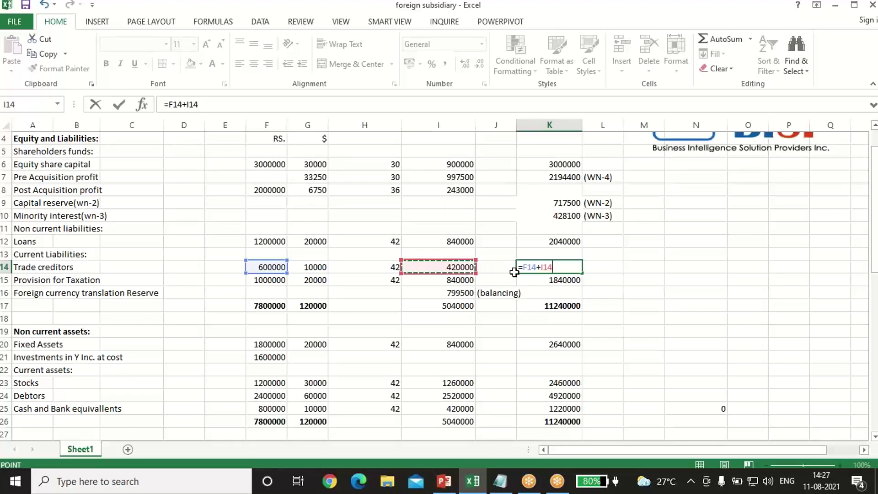
key("Return")
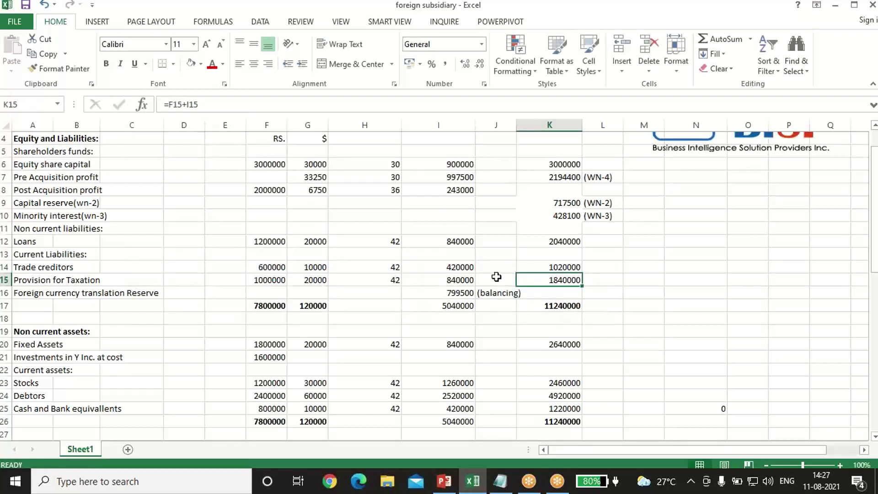
- Consolidate the provision for taxation in cell K15 with =F15+I15, adding X Ltd.'s provision to Y Inc.'s converted provision
type("=")
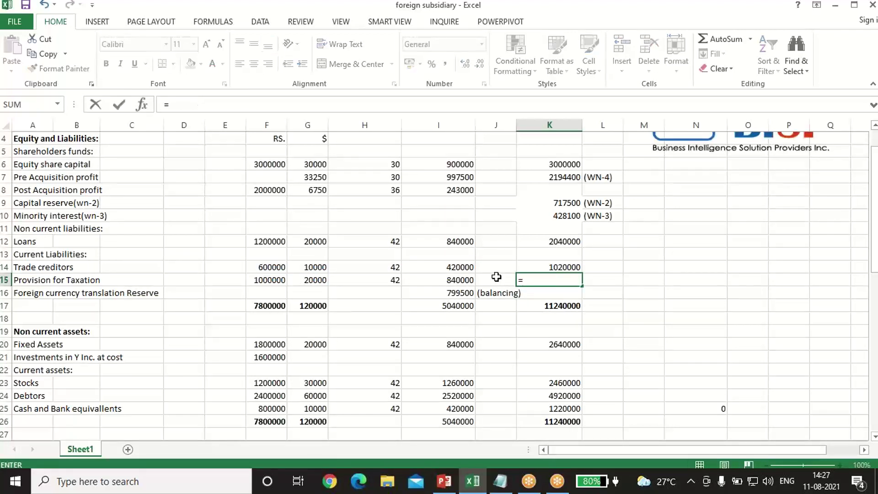
key("Left")
key("Left")
key("Left")
key("Left")
key("Left")
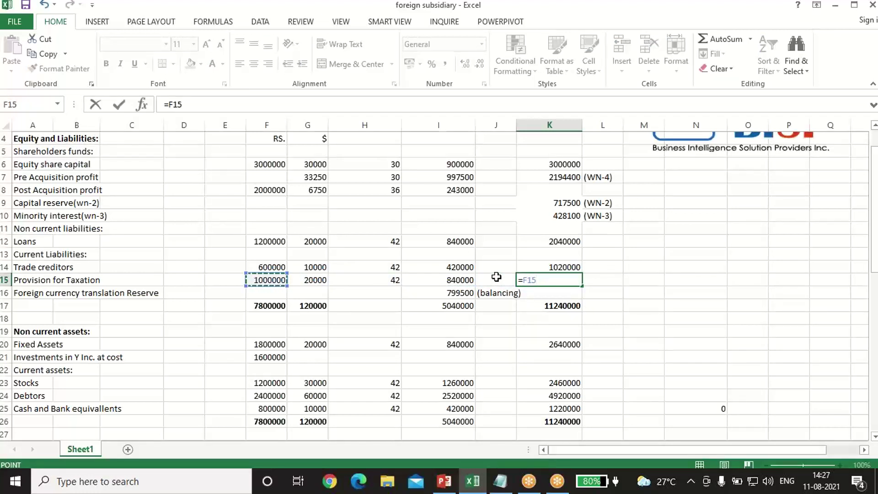
type("+")
key("Left")
key("Left")
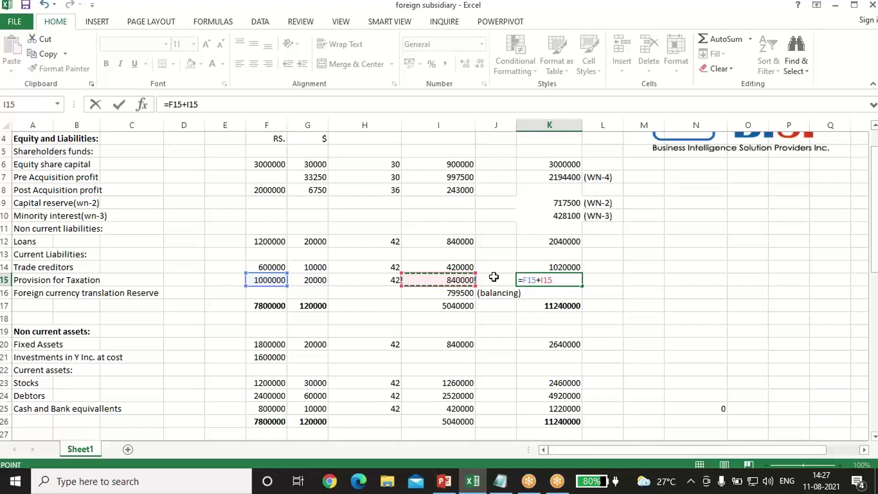
key("Return")
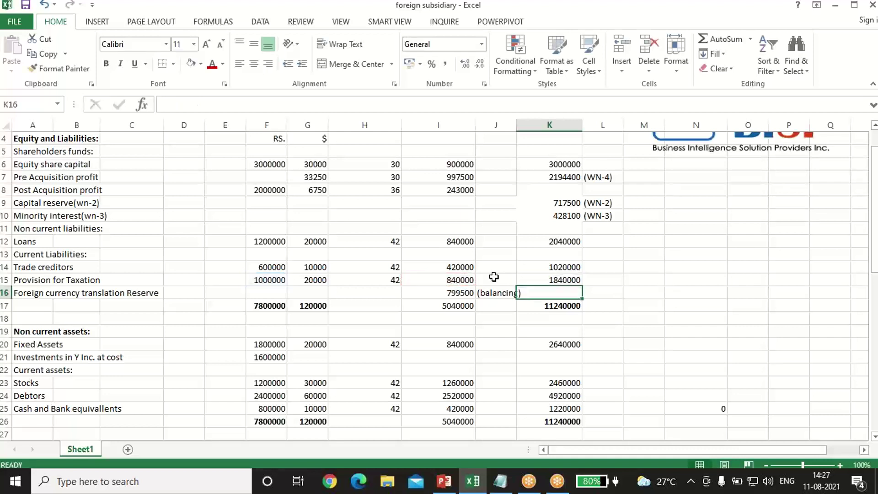
key("Down")
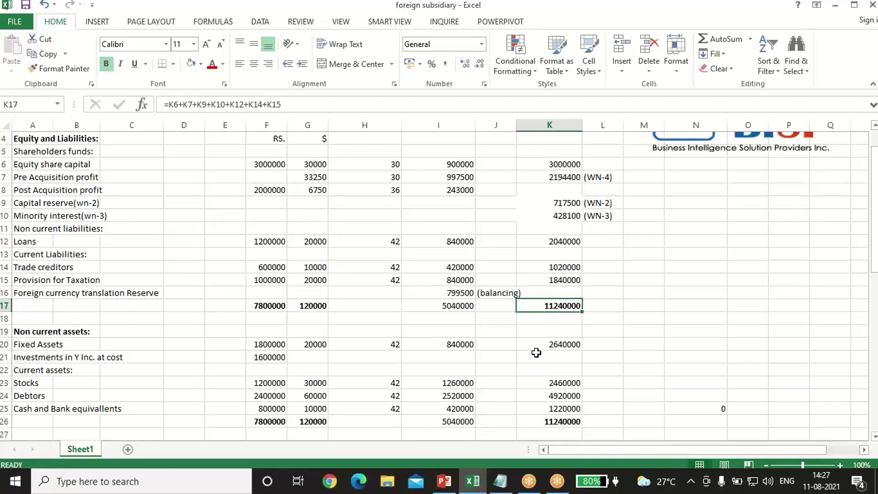
- Consolidate the fixed assets in cell K20 with =F20+I20, adding X Ltd.'s fixed assets to Y Inc.'s converted fixed assets
scroll(540, 369, "down", 1)
left_click(548, 306)
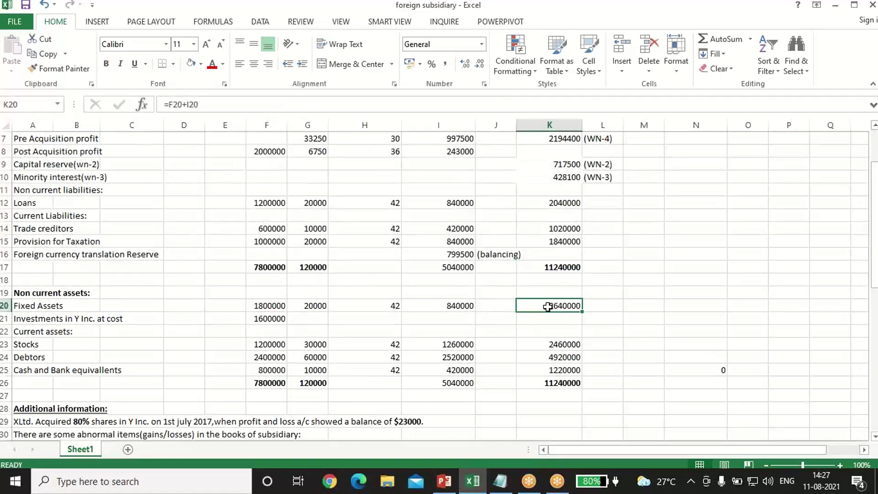
double_click(538, 308)
key("Escape")
type("=")
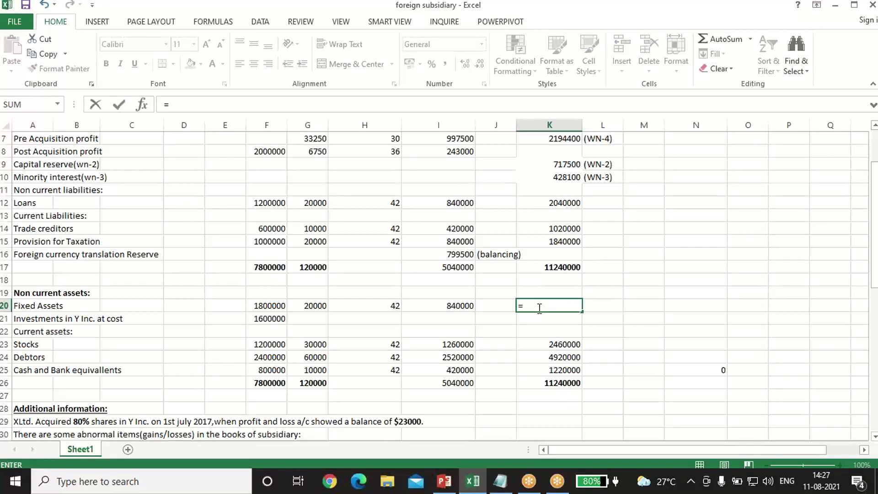
key("Left")
key("Left")
key("Left")
key("Left")
key("Left")
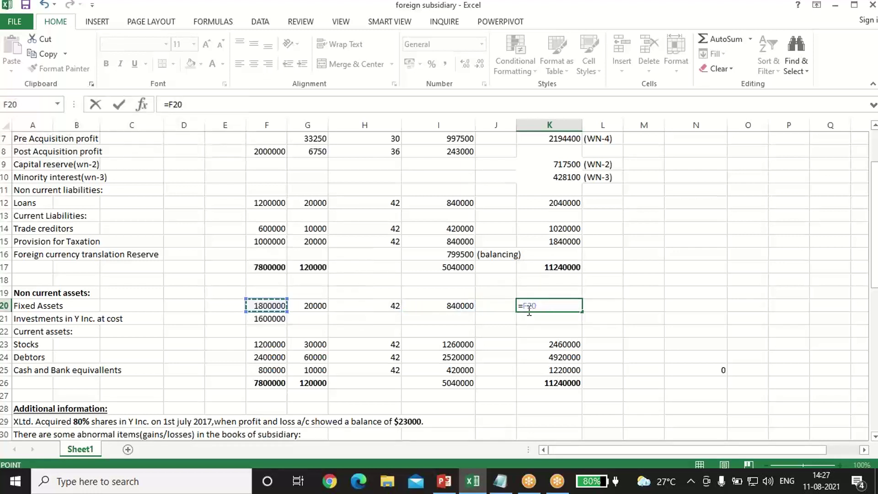
type("+")
key("Left")
key("Left")
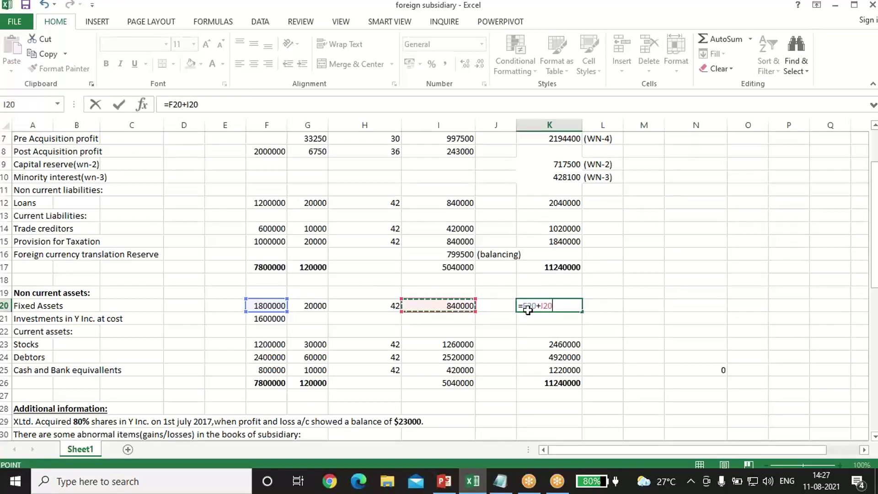
key("Return")
- Consolidate the stocks in cell K23 with =F23+I23, adding X Ltd.'s stocks to Y Inc.'s converted stocks
key("Down")
key("Down")
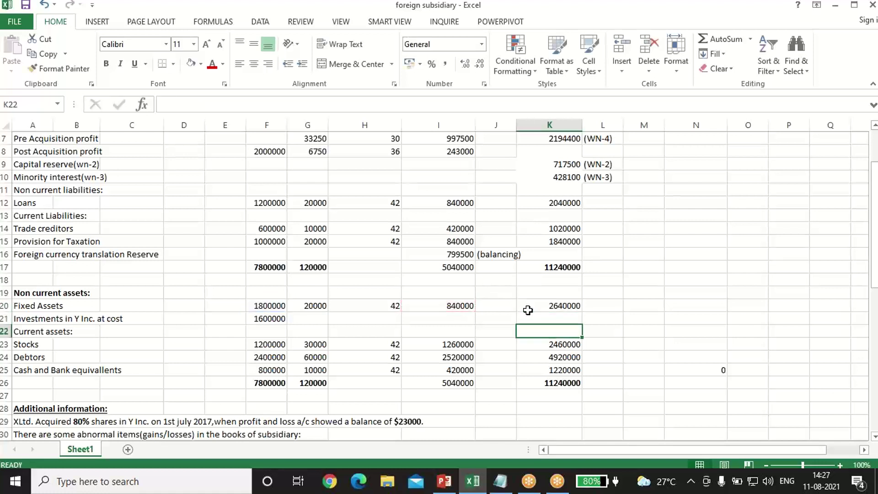
type("=")
key("Left")
key("Left")
key("Left")
key("Left")
key("Left")
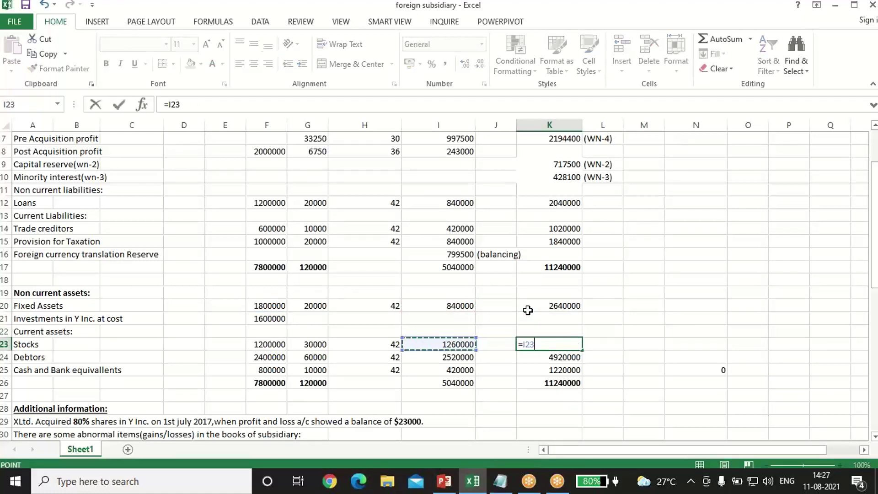
type("+")
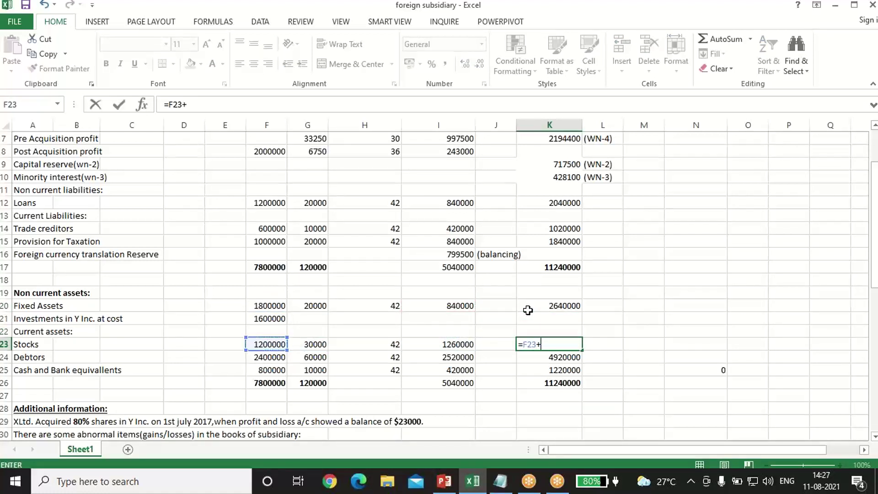
key("Left")
key("Left")
key("Return")
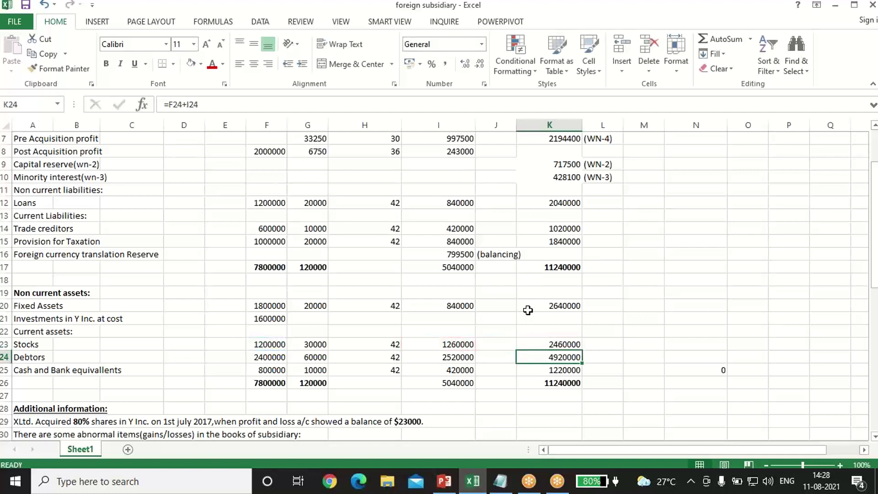
- Consolidate the debtors in cell K24 with =F24+I24, adding X Ltd.'s debtors to Y Inc.'s converted debtors
type("=")
key("Left")
key("Left")
key("Left")
key("Left")
key("Left")
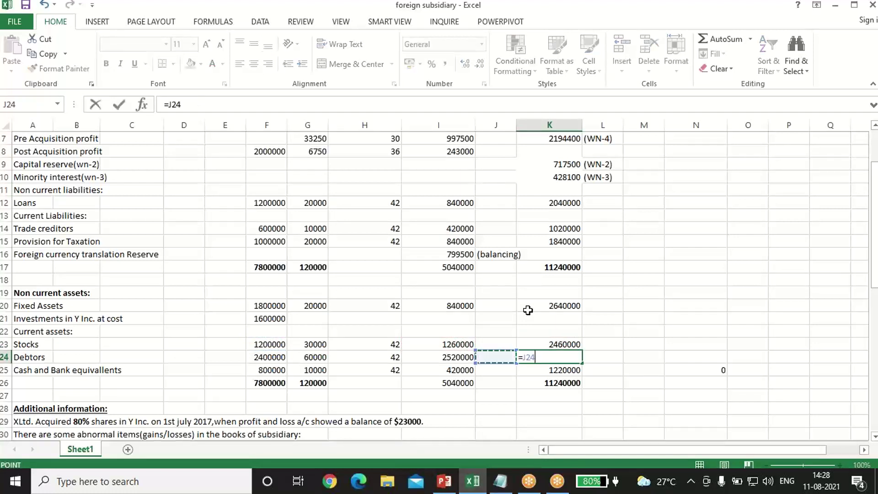
type("+")
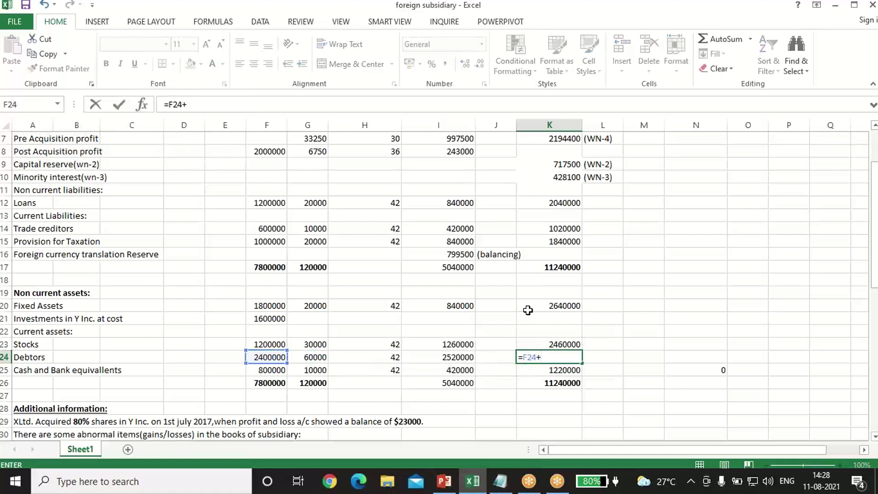
key("Left")
key("Left")
key("Return")
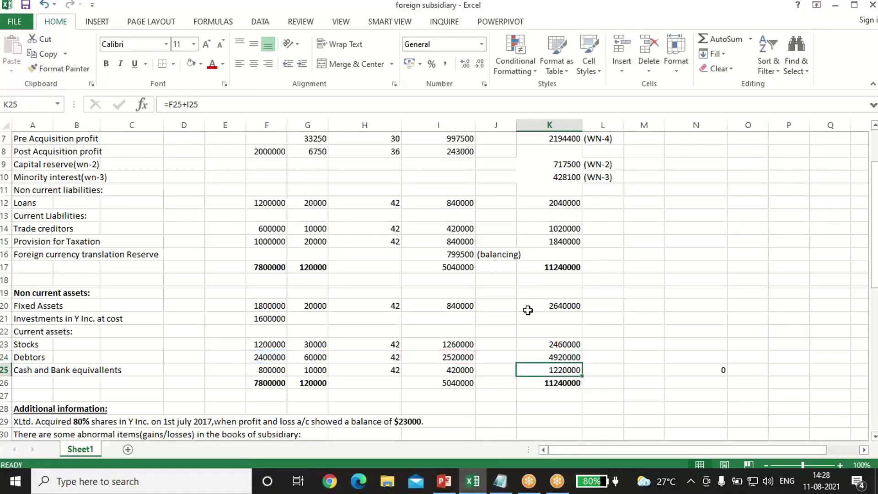
- Consolidate the cash and bank equivalents in cell K25 with =F25+I25, adding X Ltd.'s balance to Y Inc.'s converted balance
type("=")
key("Left")
key("Left")
key("Left")
key("Left")
key("Left")
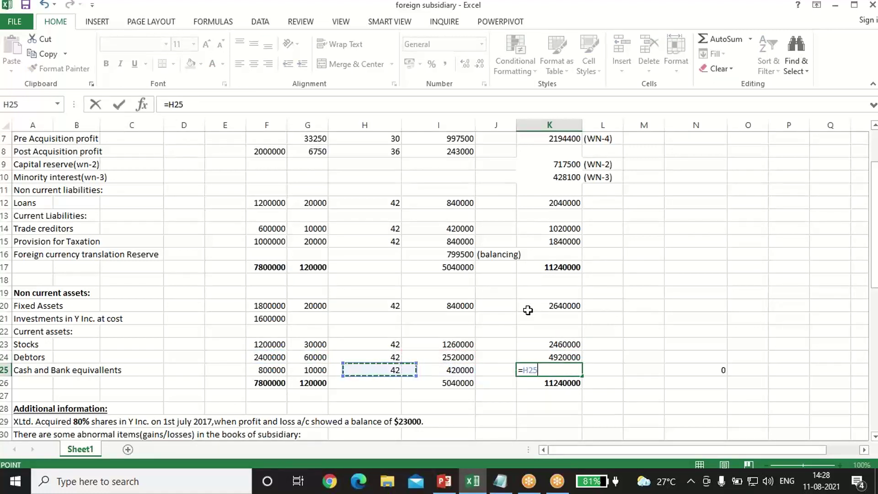
type("+")
key("Left")
key("Left")
key("Return")
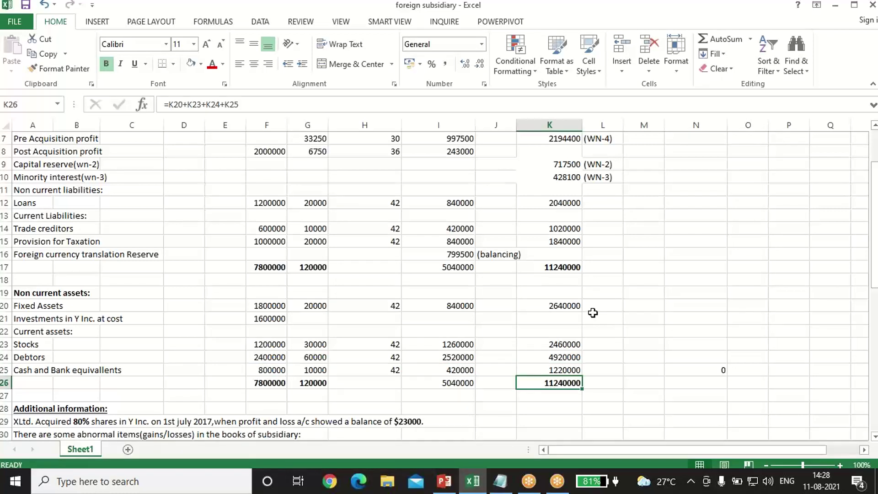
scroll(593, 313, "up", 2)
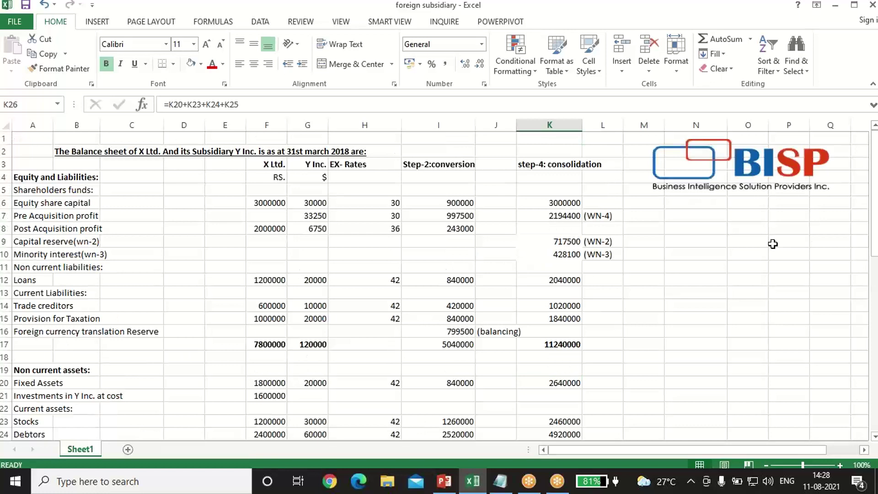
scroll(829, 244, "down", 3)
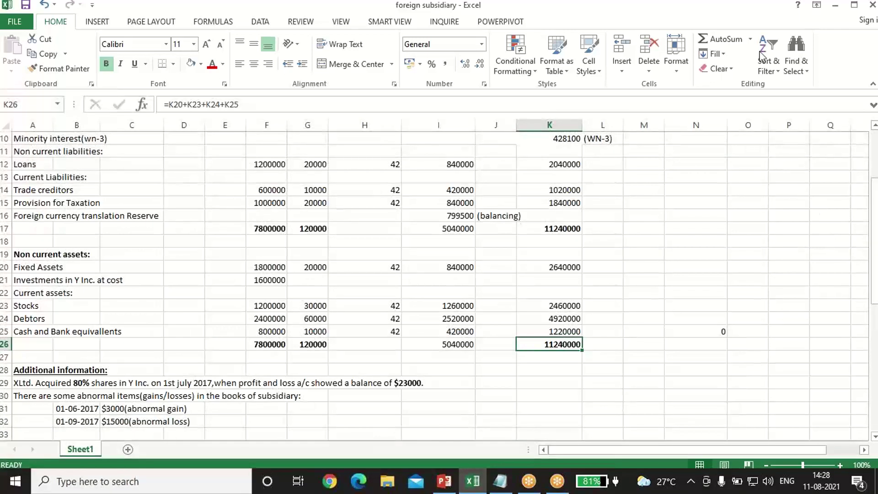